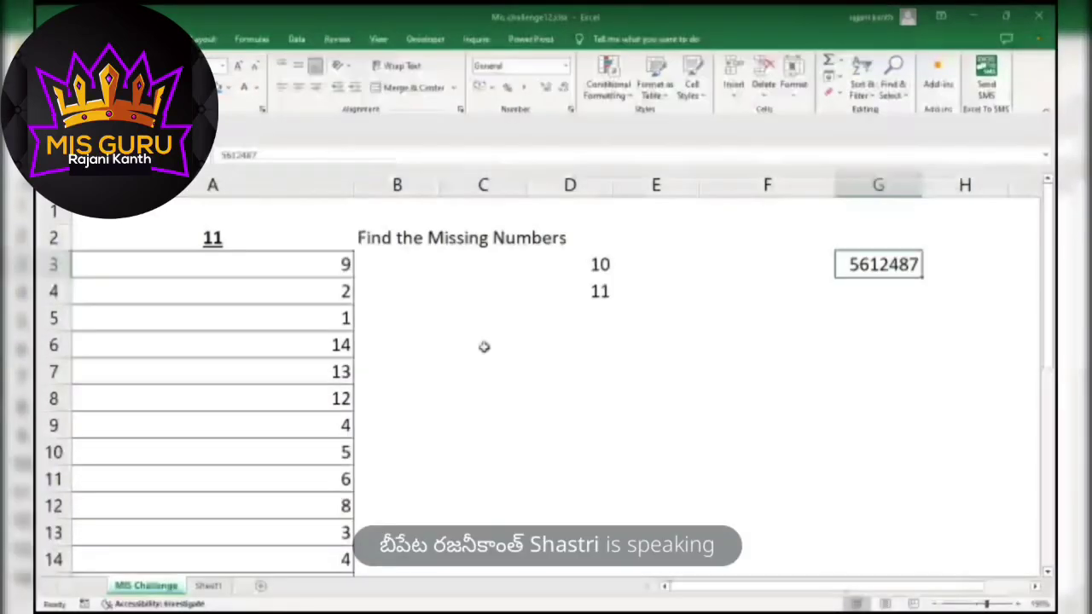
- Move the value 5612487 from G3 up to E1, then select cell F3
scroll(340, 397, "down", 1)
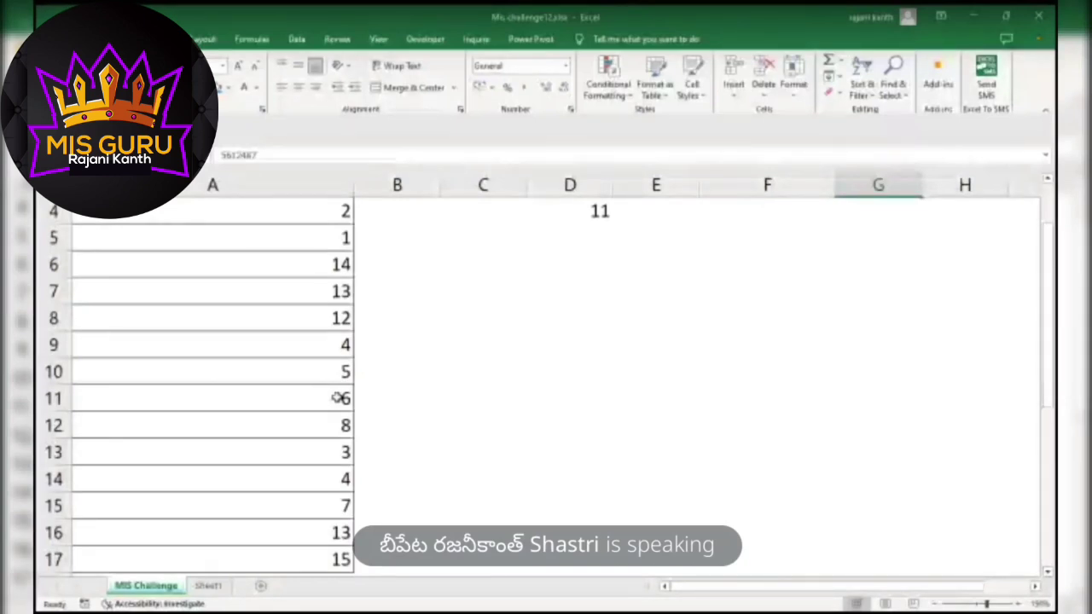
scroll(340, 398, "up", 1)
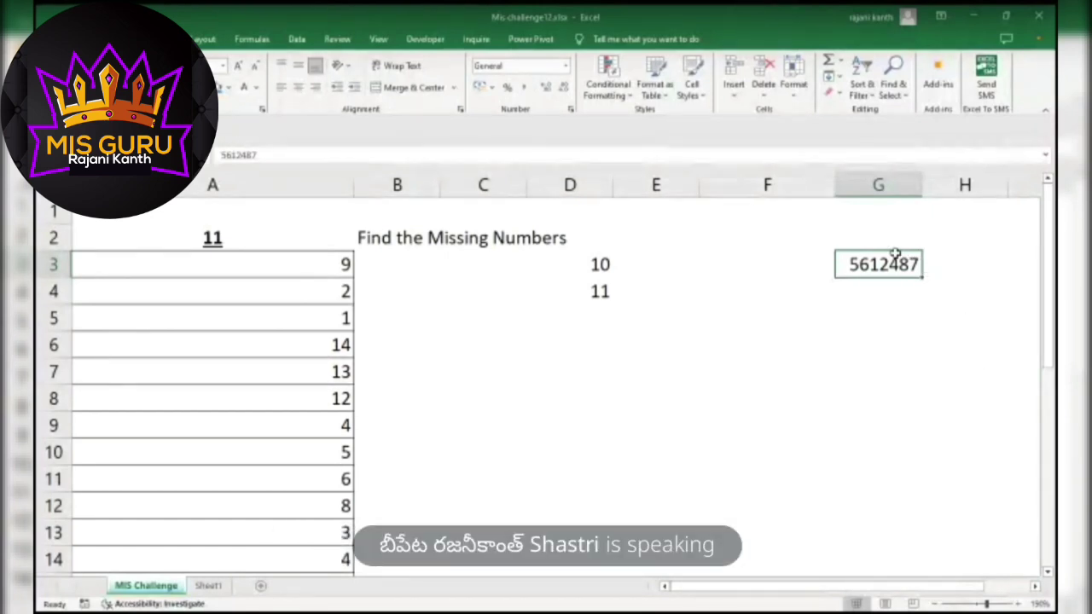
left_click_drag(896, 249, 645, 217)
left_click(685, 270)
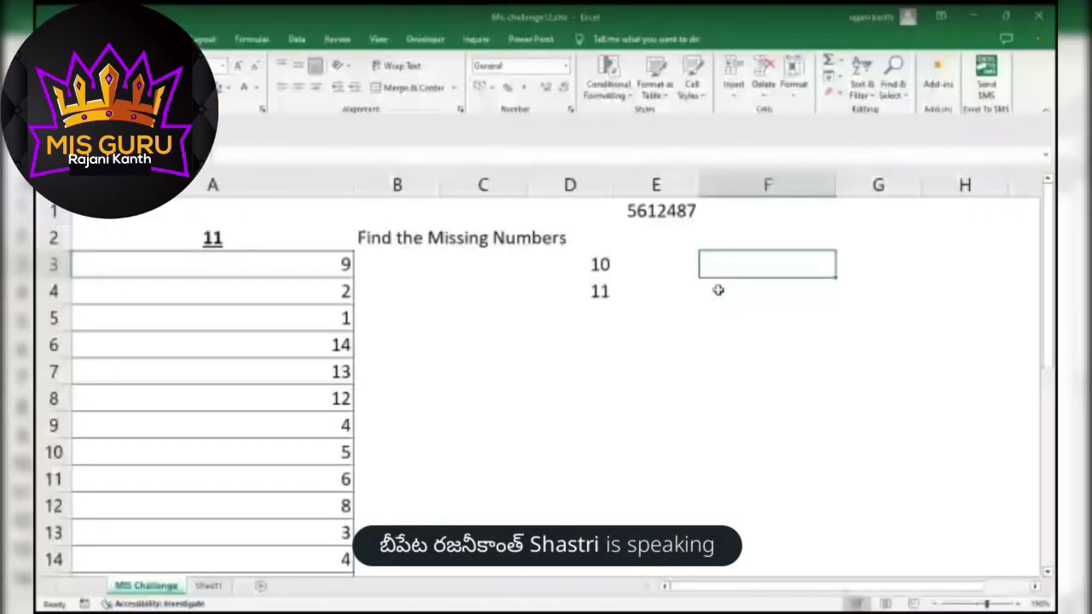
- Enter =ROW(INDIRECT("1:"&MAX($A$3:$A$17))) in F3 with an absolute A3:A17 range
type("=")
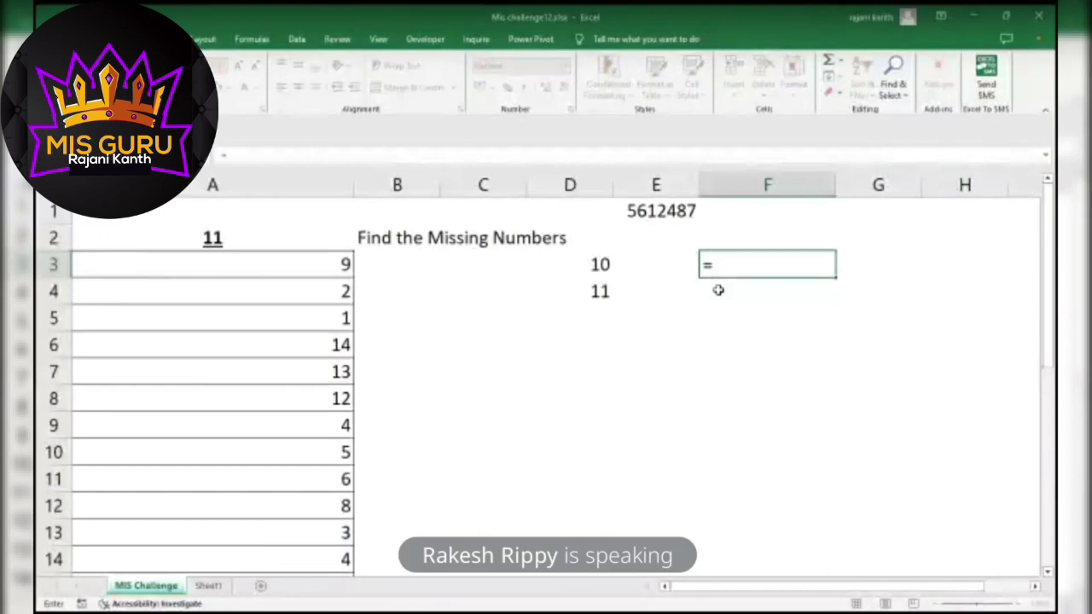
type("row")
key("Tab")
type("in")
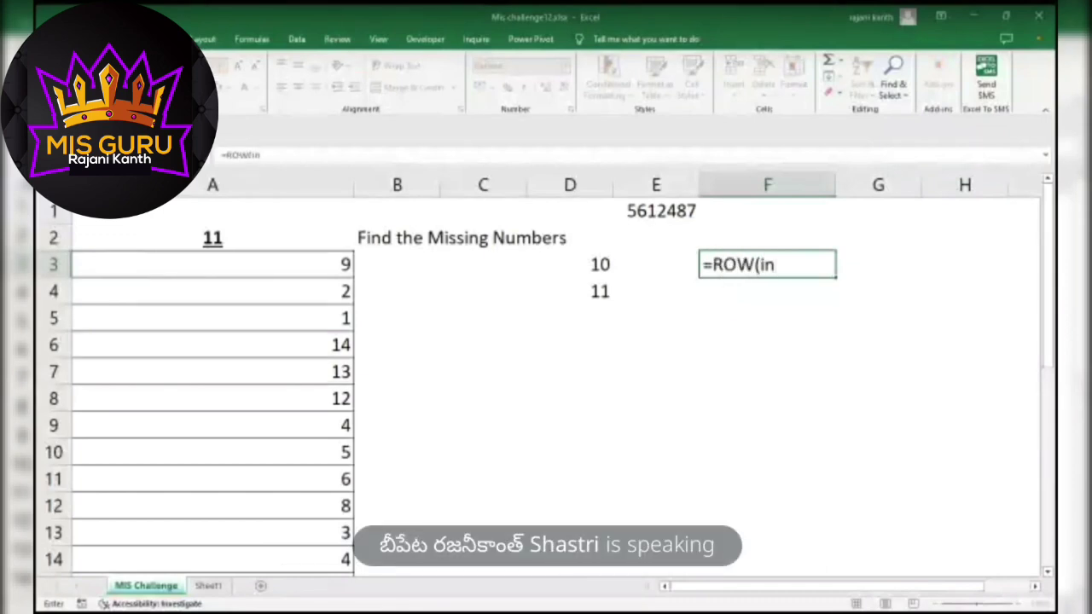
type("di")
key("Tab")
type("\"")
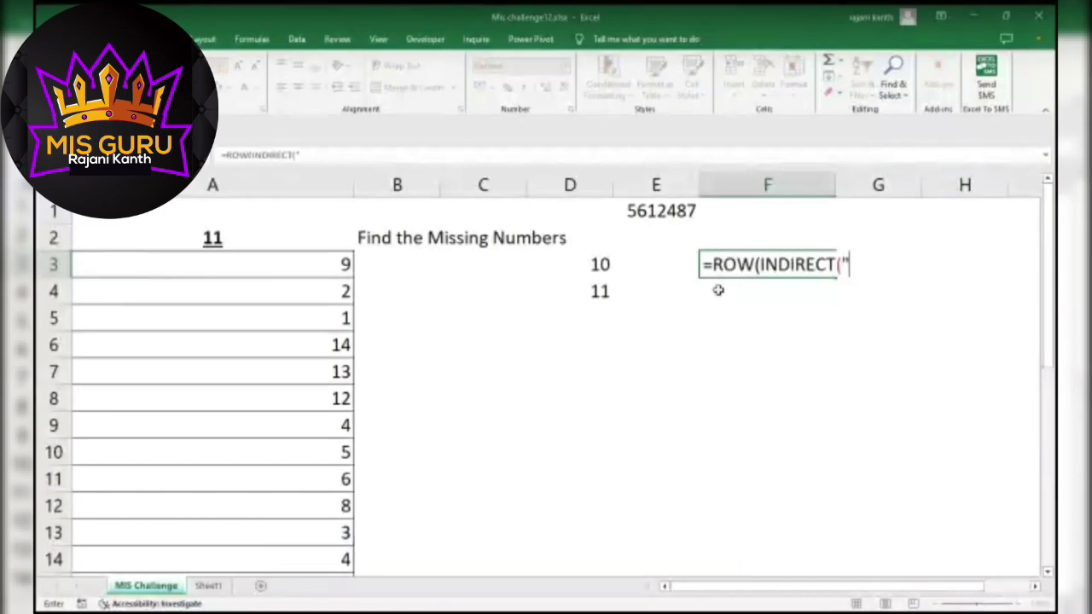
type("1:\"&")
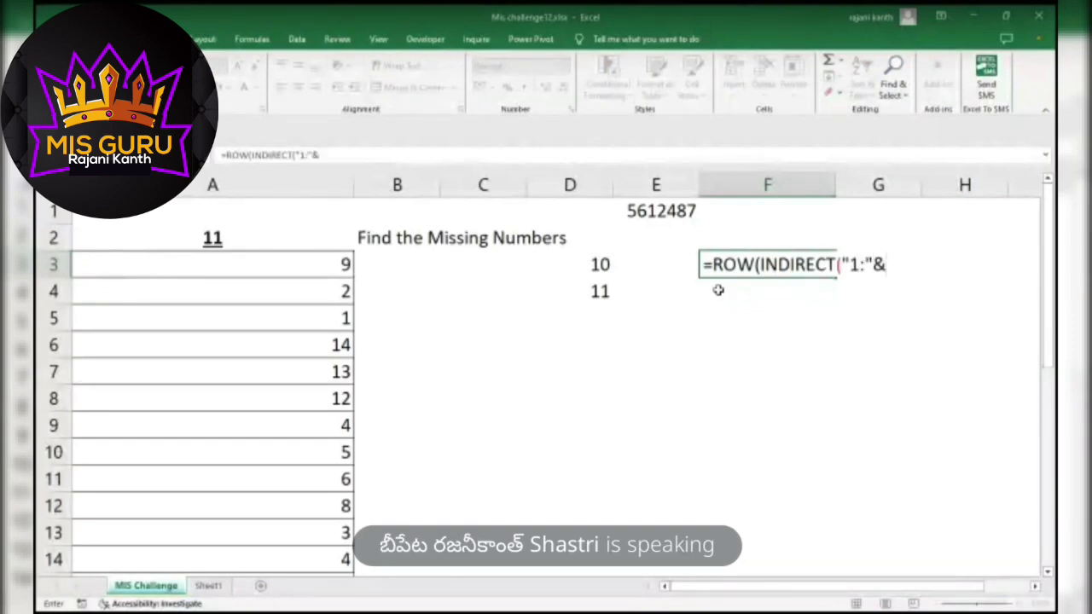
type("max")
key("Tab")
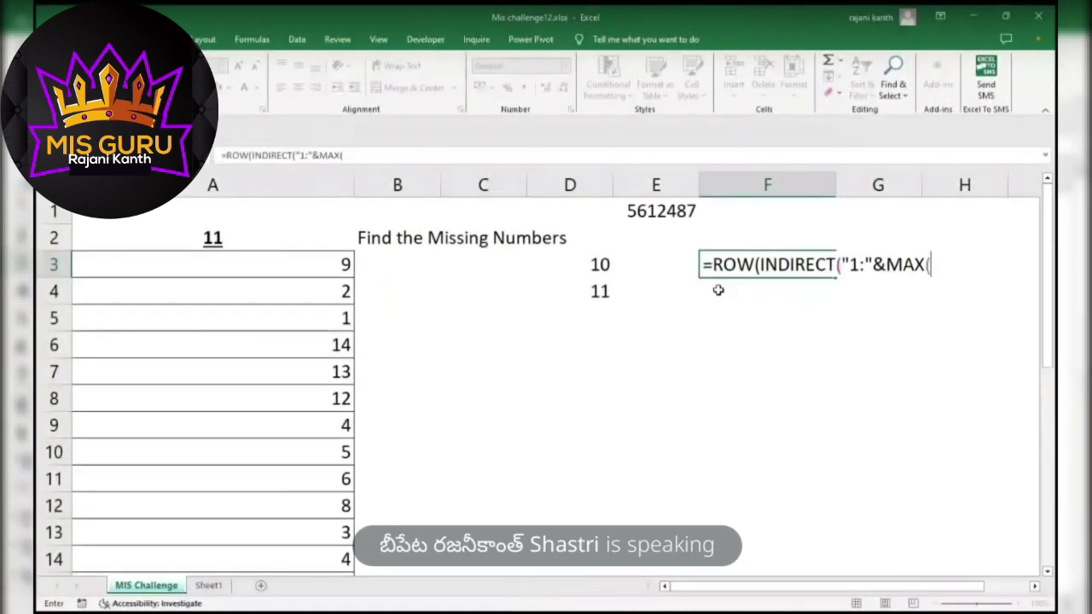
left_click(310, 262)
key("ctrl+shift+Down")
key("F4")
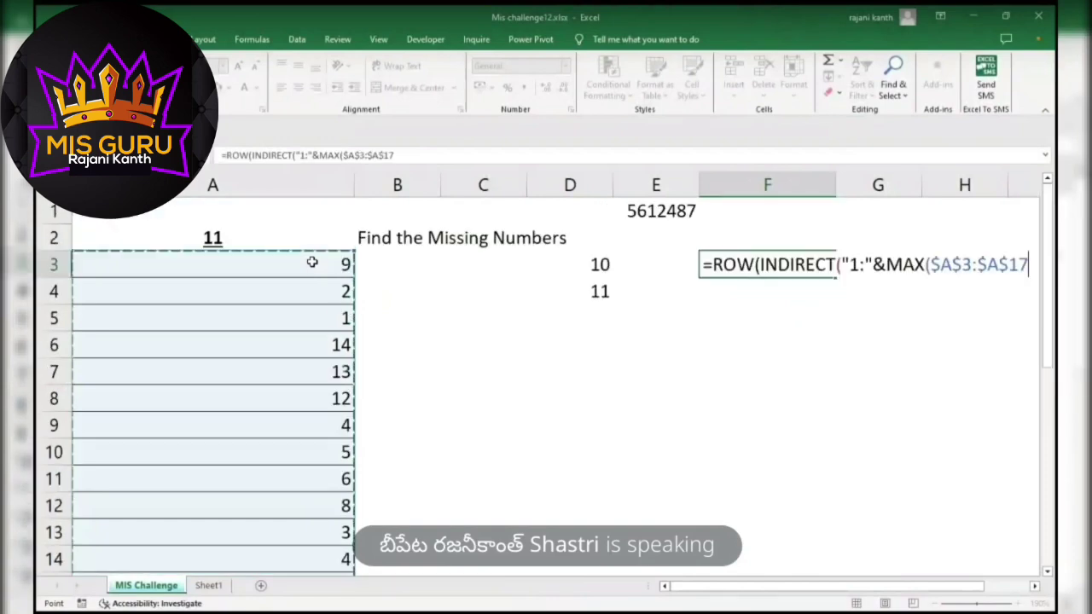
type(")")
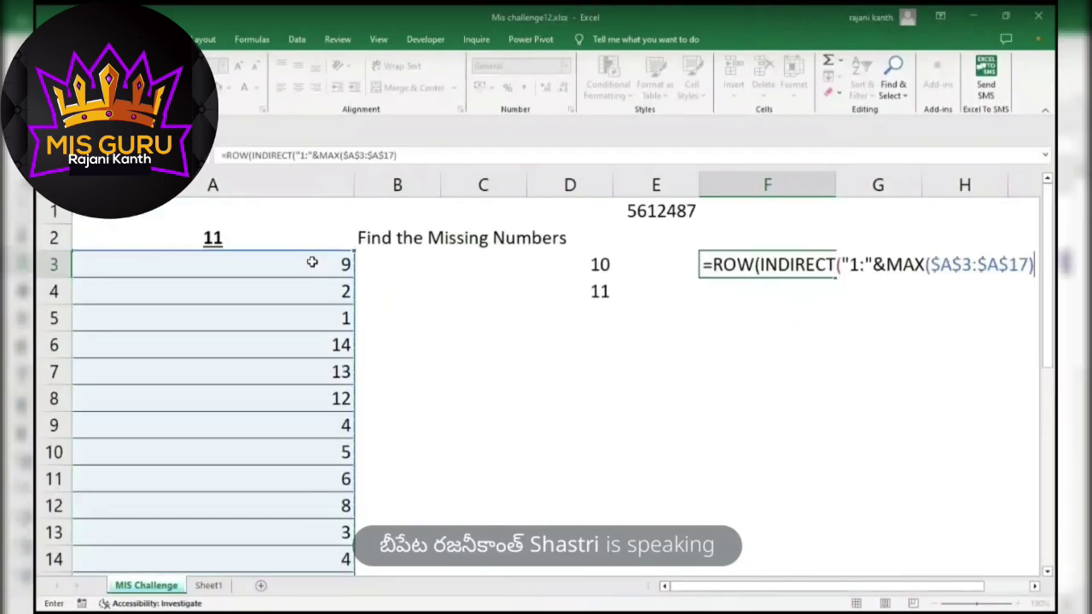
type("))")
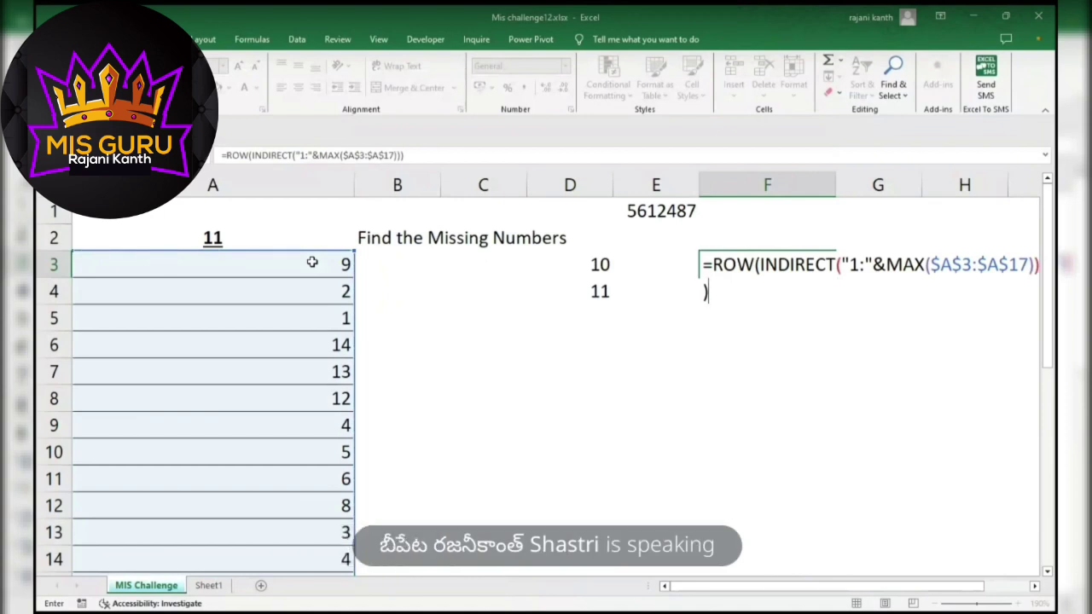
- Preview the formula's array with F9, confirming 1 through 15, then restore it
key("shift+Home")
key("F9")
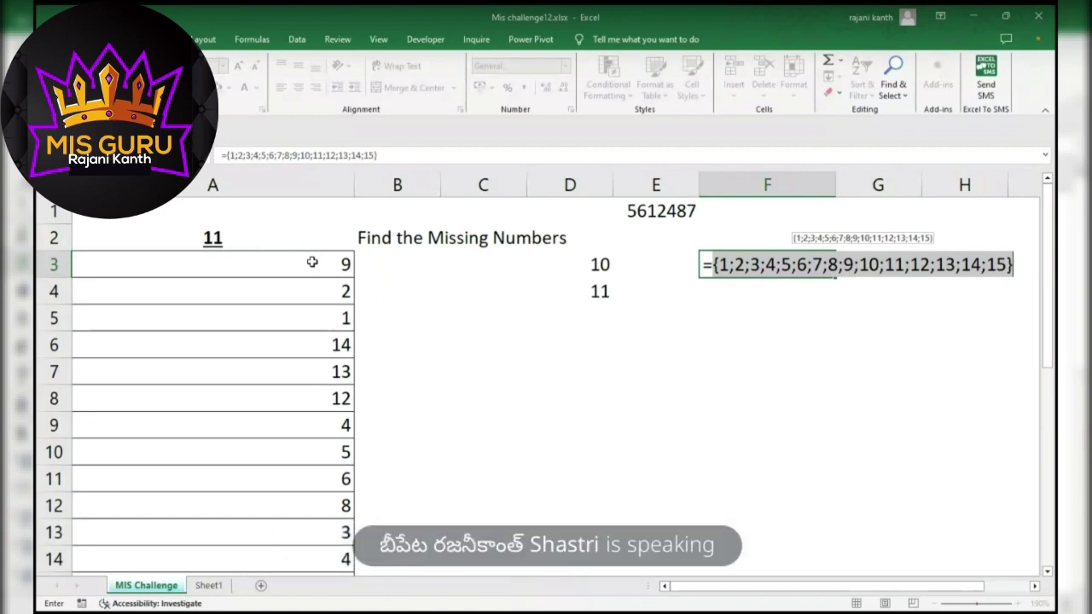
key("ctrl+z")
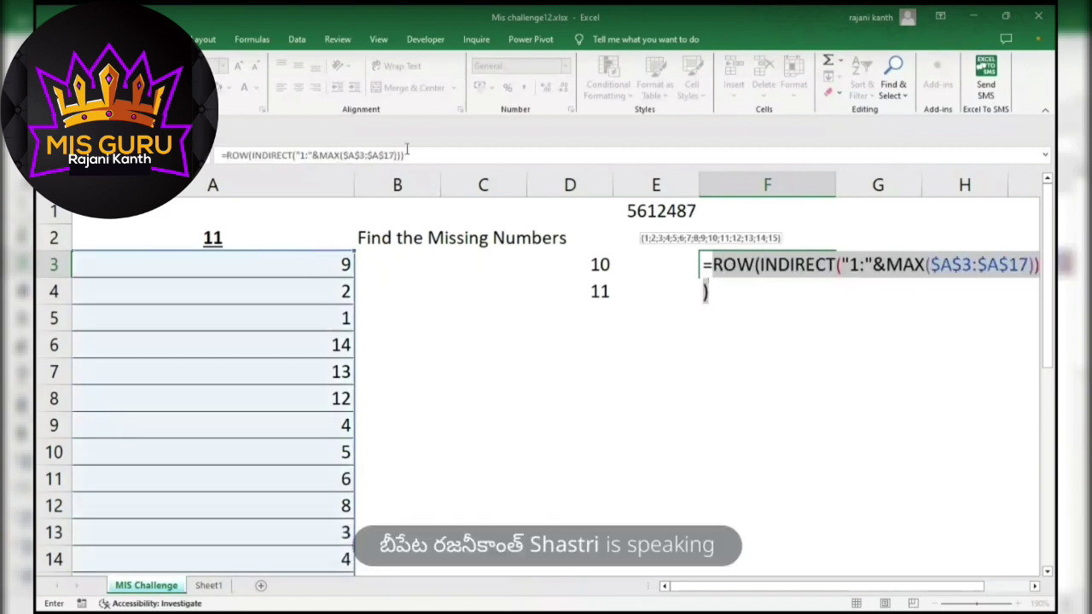
- Wrap the sequence in MATCH(…,$A$3:$A$17,0) and preview its array, showing #N/A for 10 and 11
left_click(713, 263)
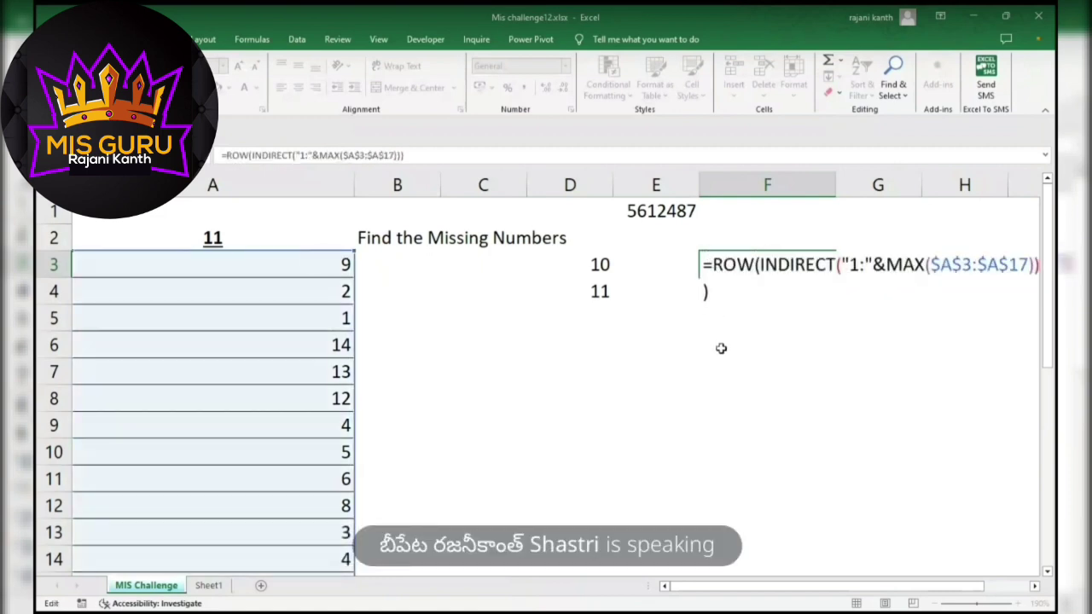
type("match")
key("Tab")
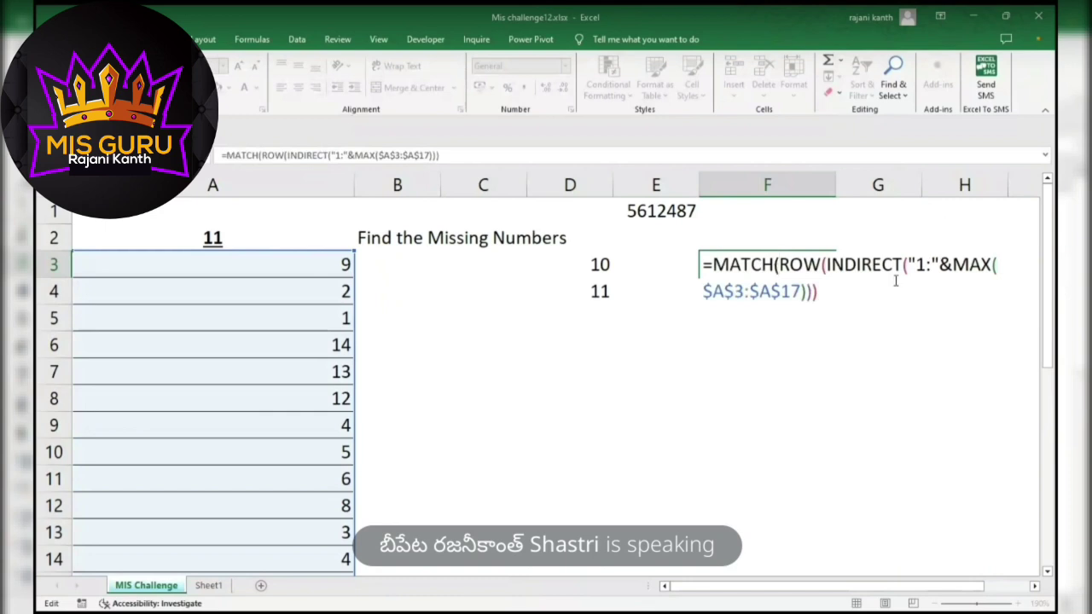
left_click(821, 290)
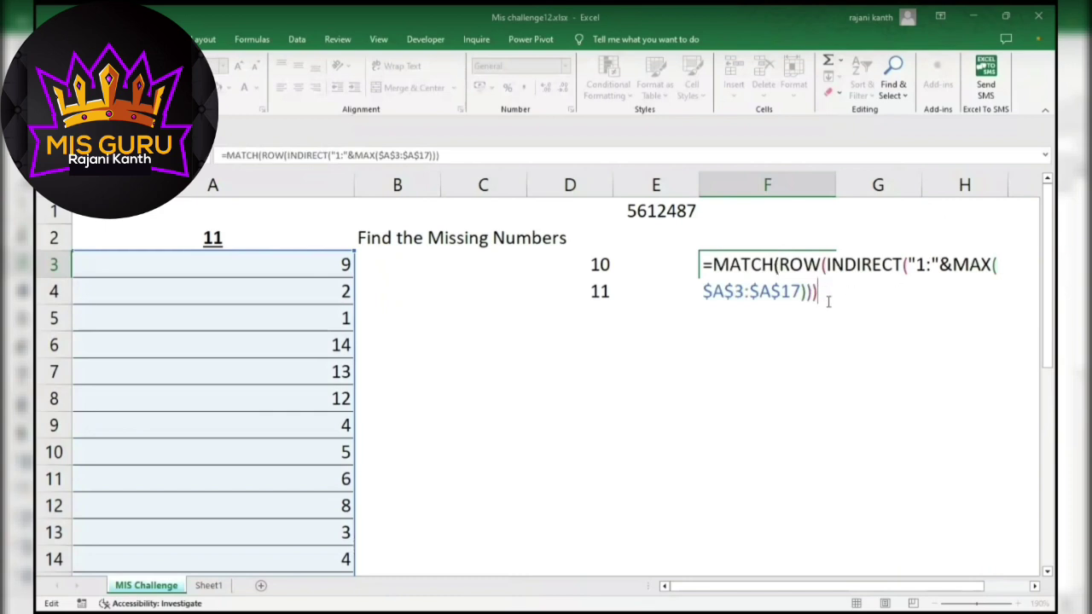
type(",")
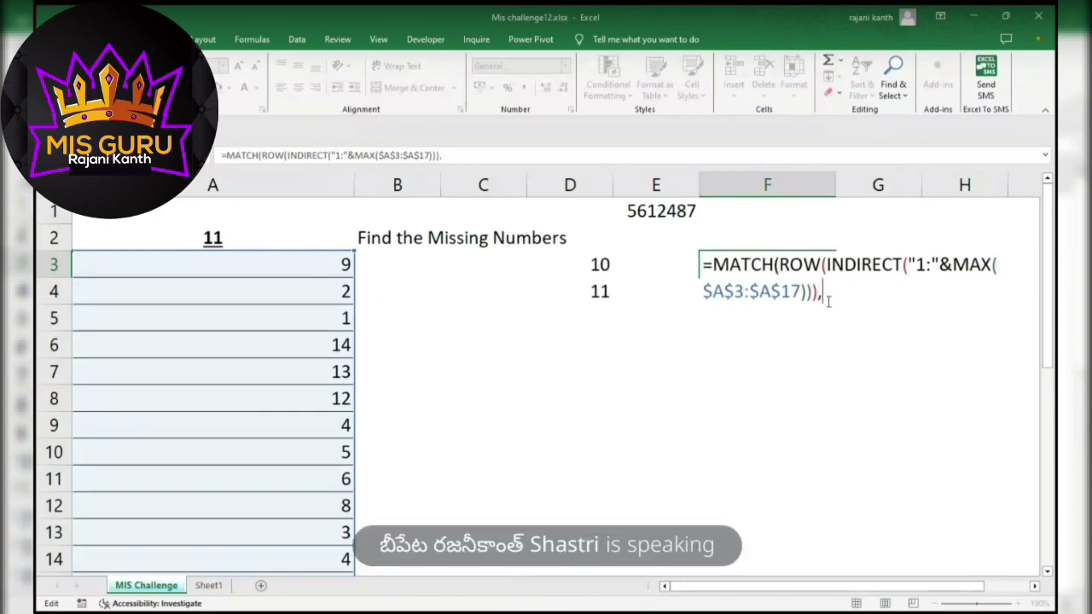
left_click(288, 265)
key("ctrl+shift+Down")
key("F4")
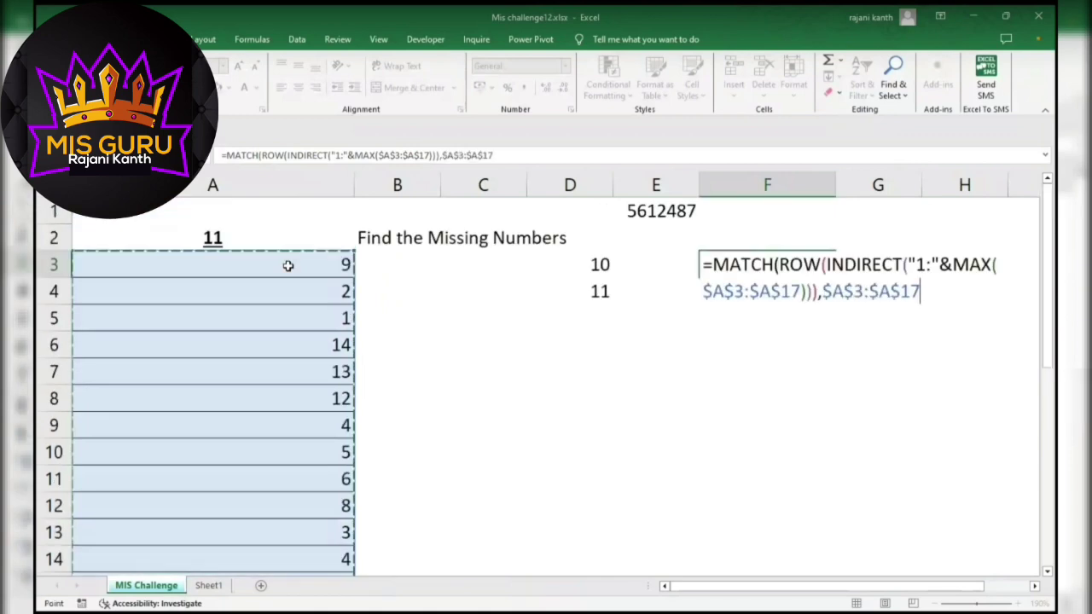
type(",0)")
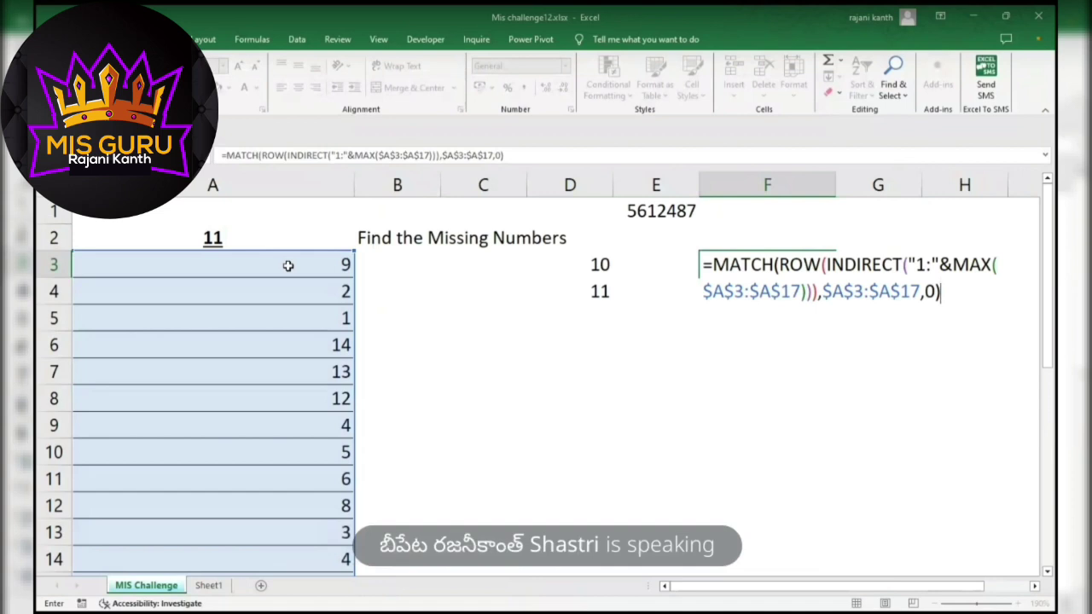
key("F9")
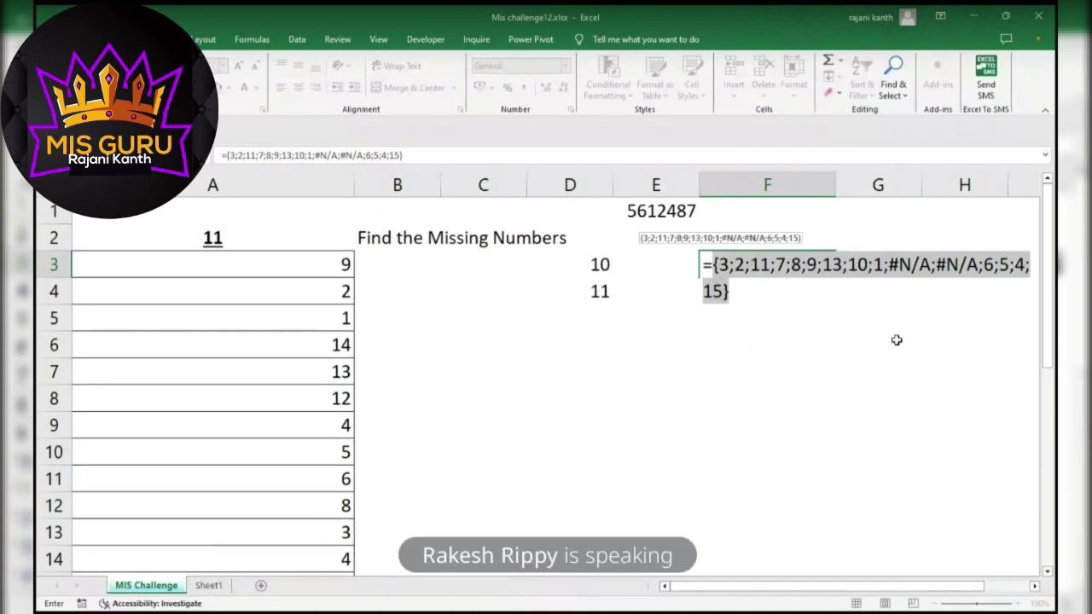
key("ctrl+z")
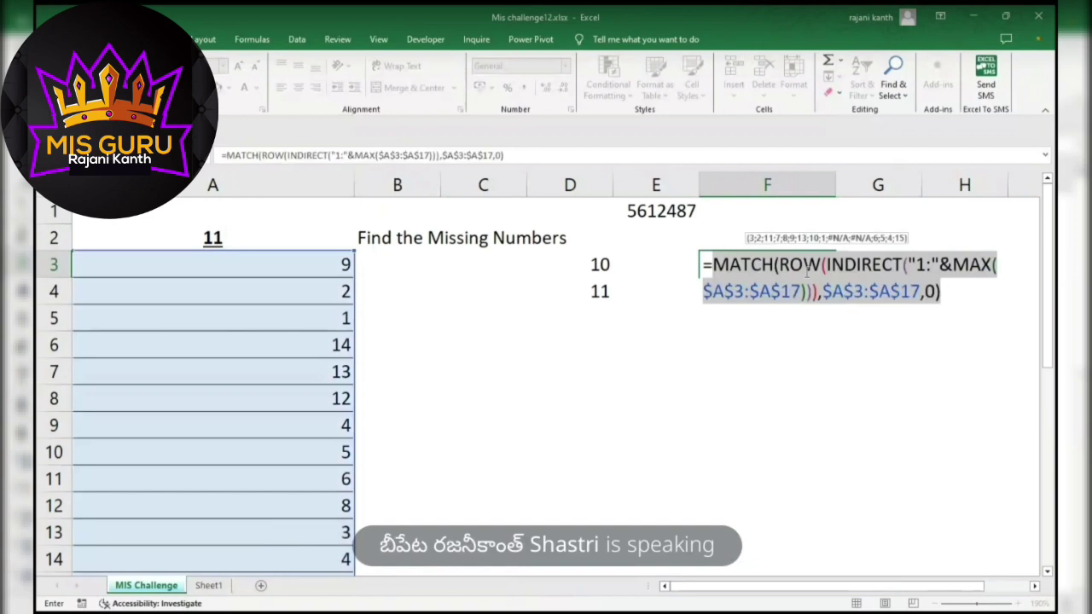
- Mark MATCH's ROW(INDIRECT("1:"&MAX($A$3:$A$17))) argument for reuse
left_click(779, 264)
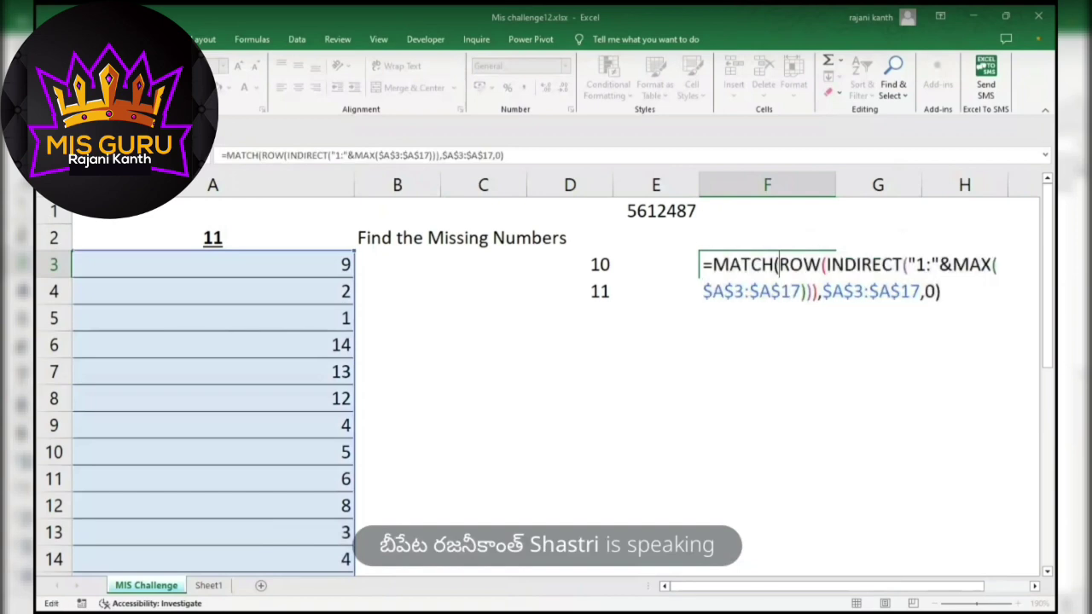
left_click_drag(778, 264, 817, 292)
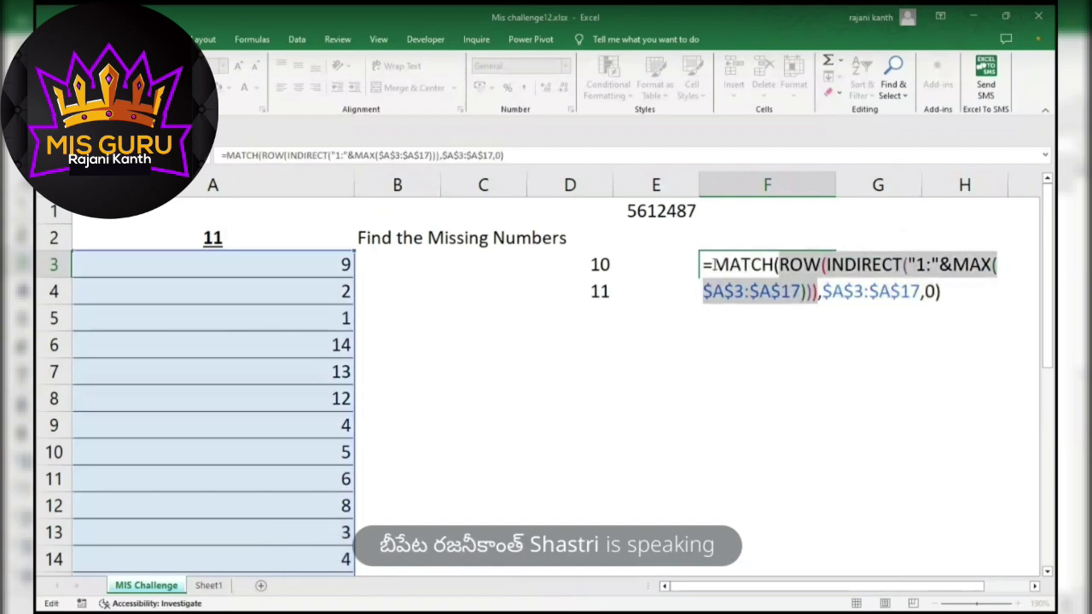
left_click(713, 265)
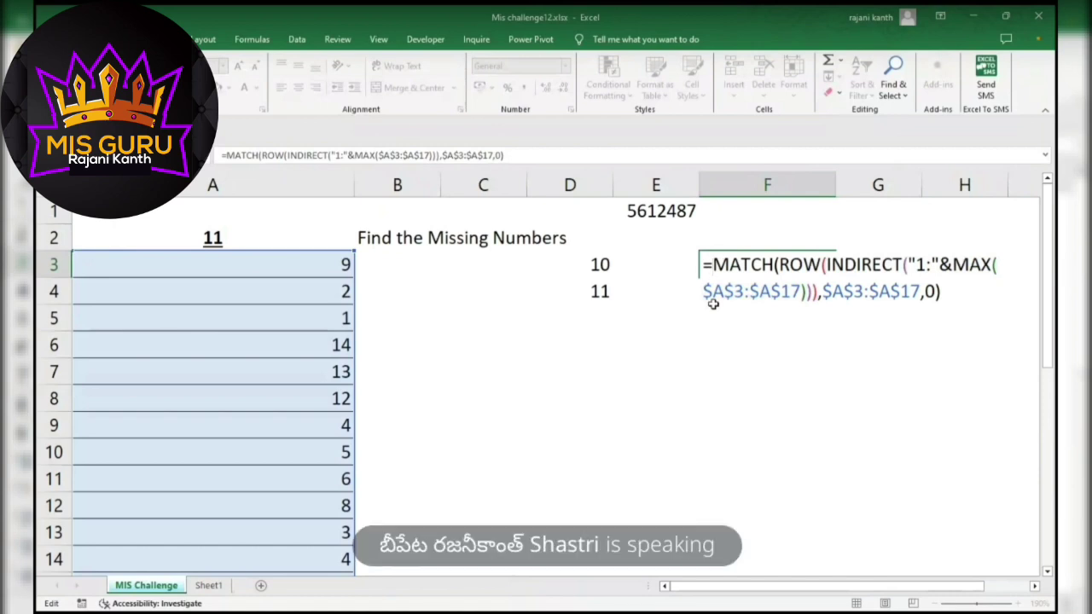
- Wrap the MATCH formula in IF(ISERROR(…)), and close it with ), before IF's second argument
type("IF(r")
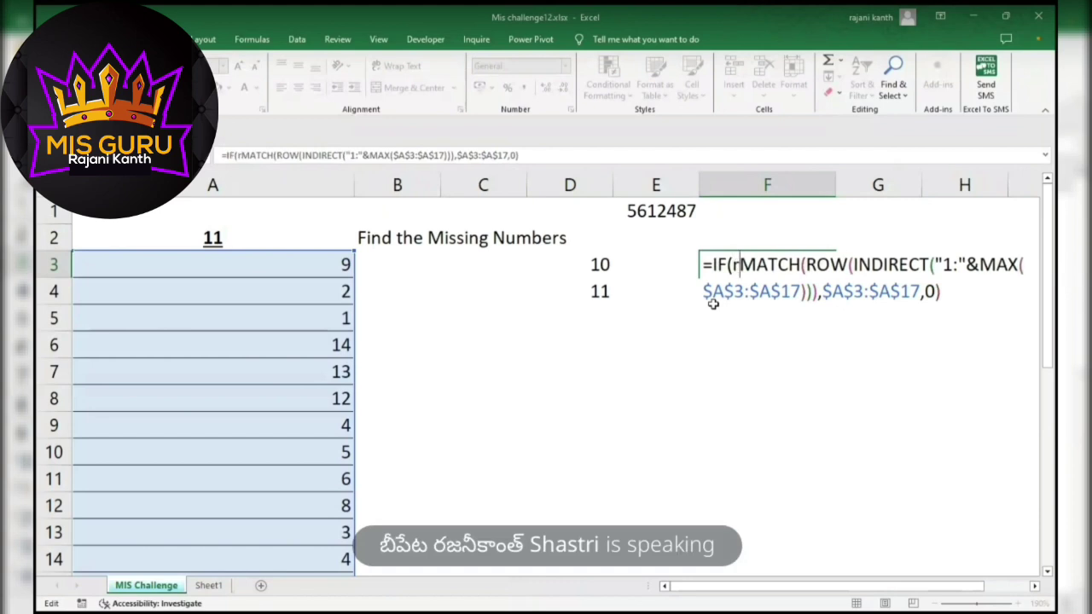
key("BackSpace")
type("error")
key("Tab")
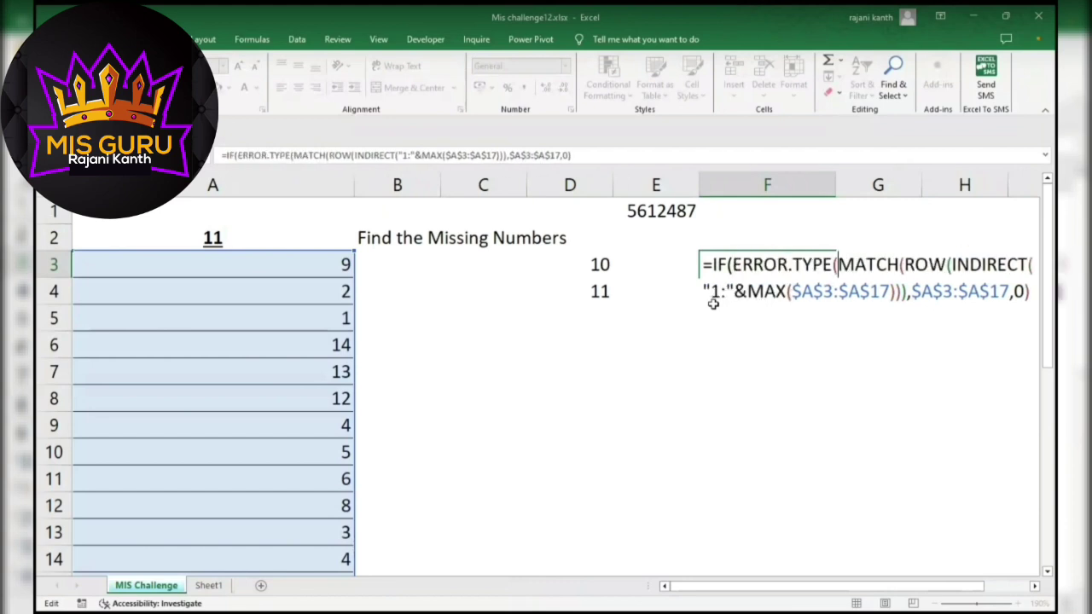
key("BackSpace")
key("BackSpace")
key("BackSpace")
key("BackSpace")
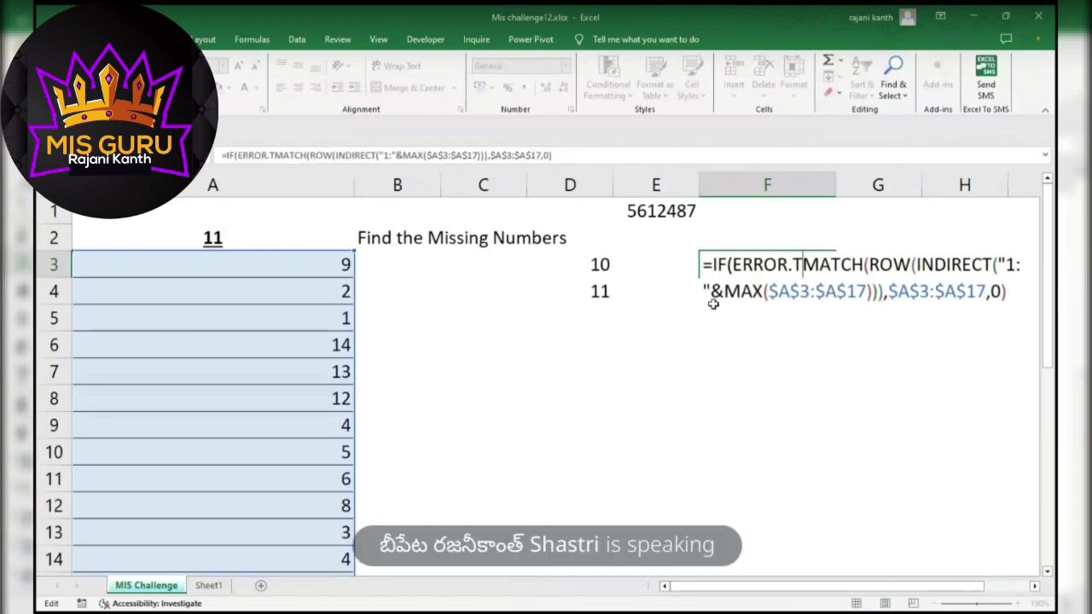
key("BackSpace")
key("BackSpace")
key("BackSpace")
key("BackSpace")
key("BackSpace")
key("BackSpace")
key("BackSpace")
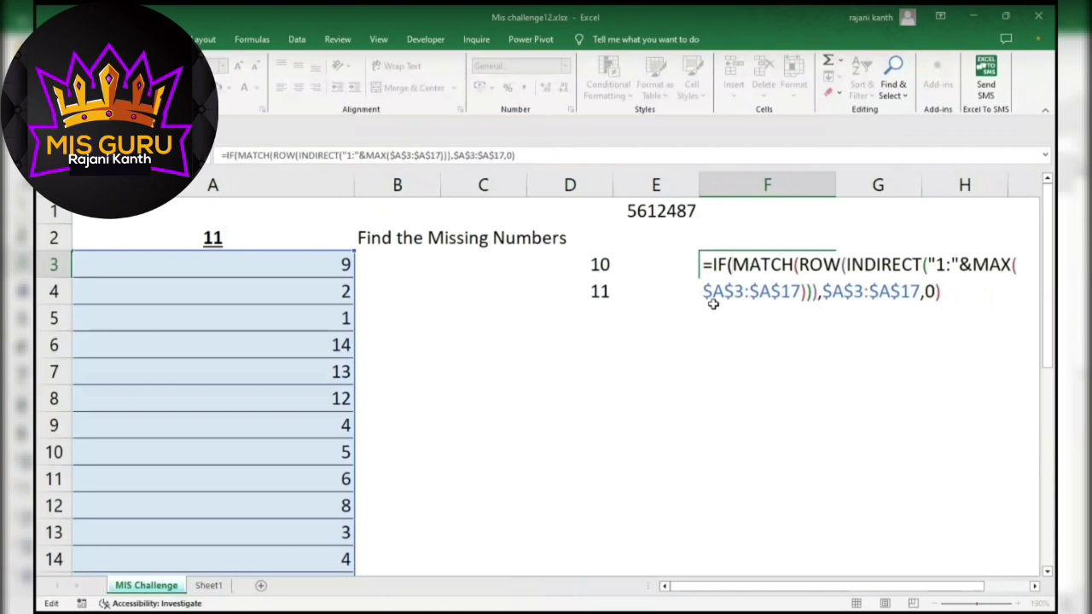
type("e")
key("BackSpace")
type("iserror")
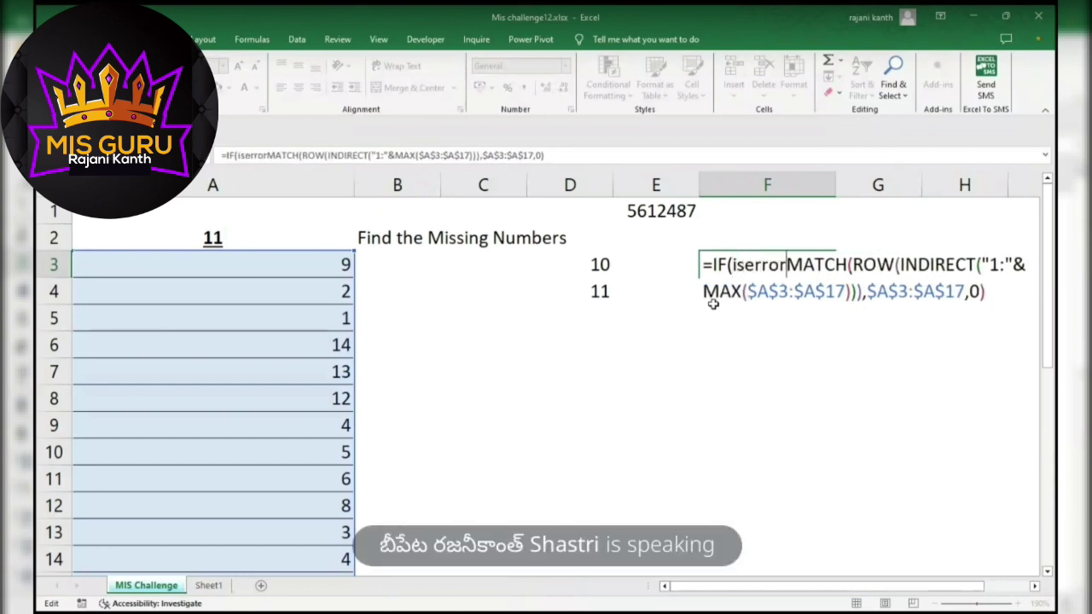
key("Tab")
left_click(1014, 292)
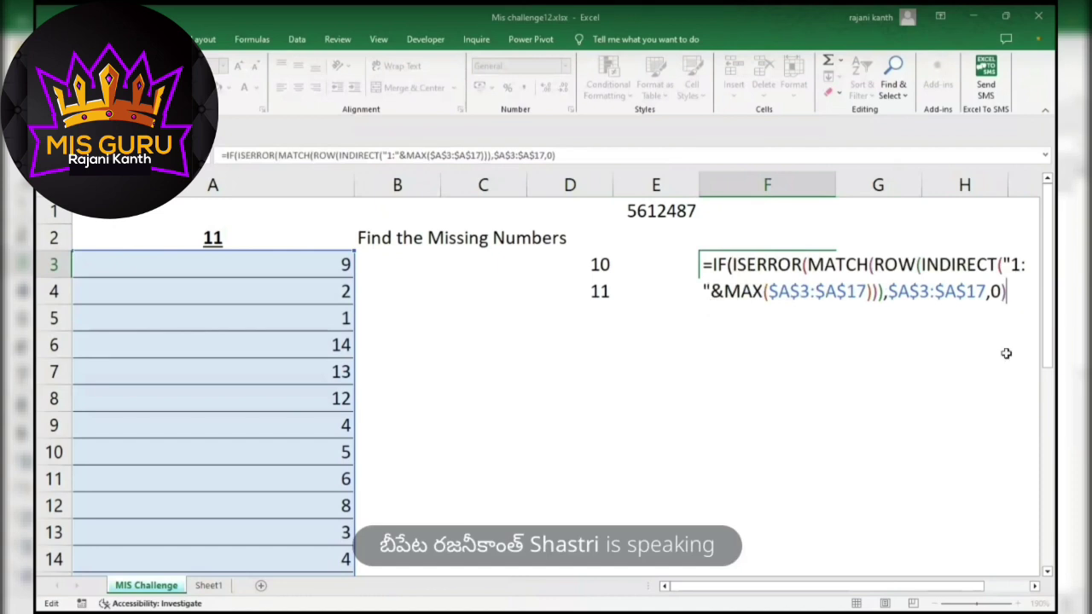
type("),")
- Paste ROW(INDIRECT…) as IF's second argument, preview 10 and 11 as results, then select the whole formula
key("ctrl+v")
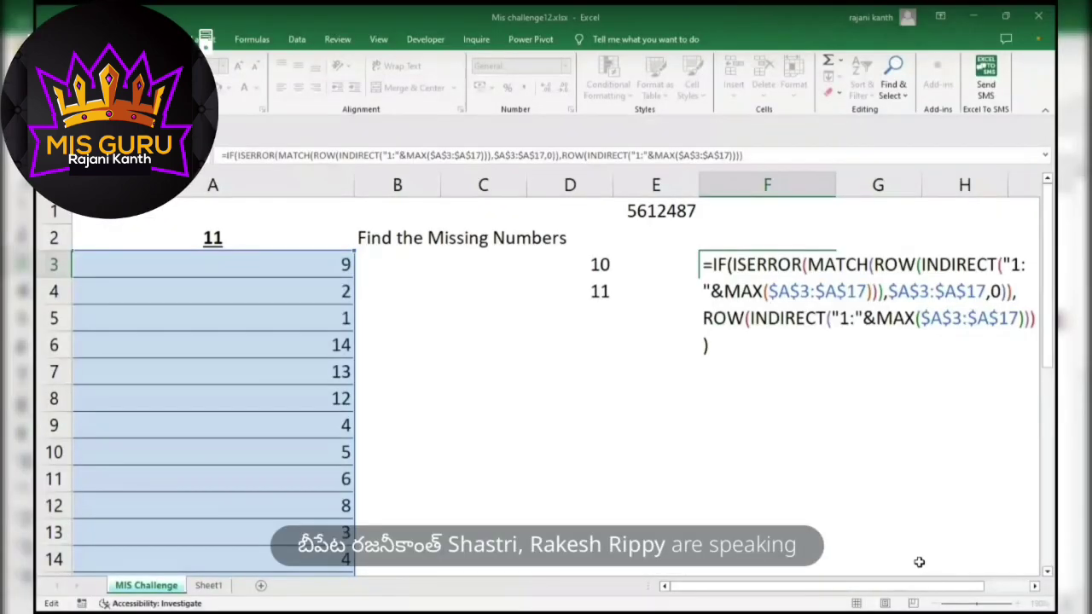
key("F9")
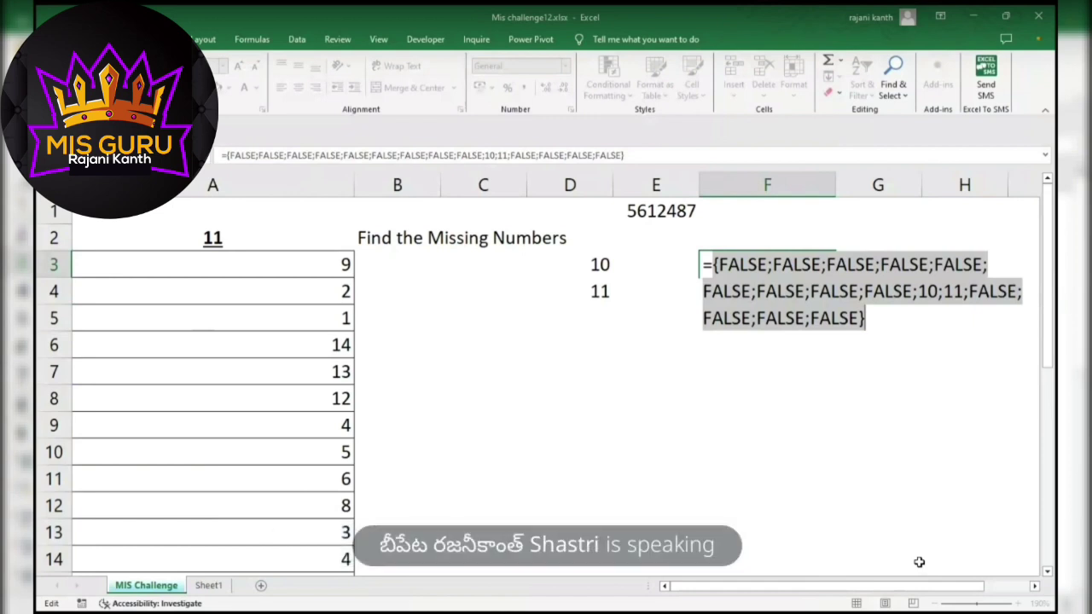
key("ctrl+z")
left_click(712, 266)
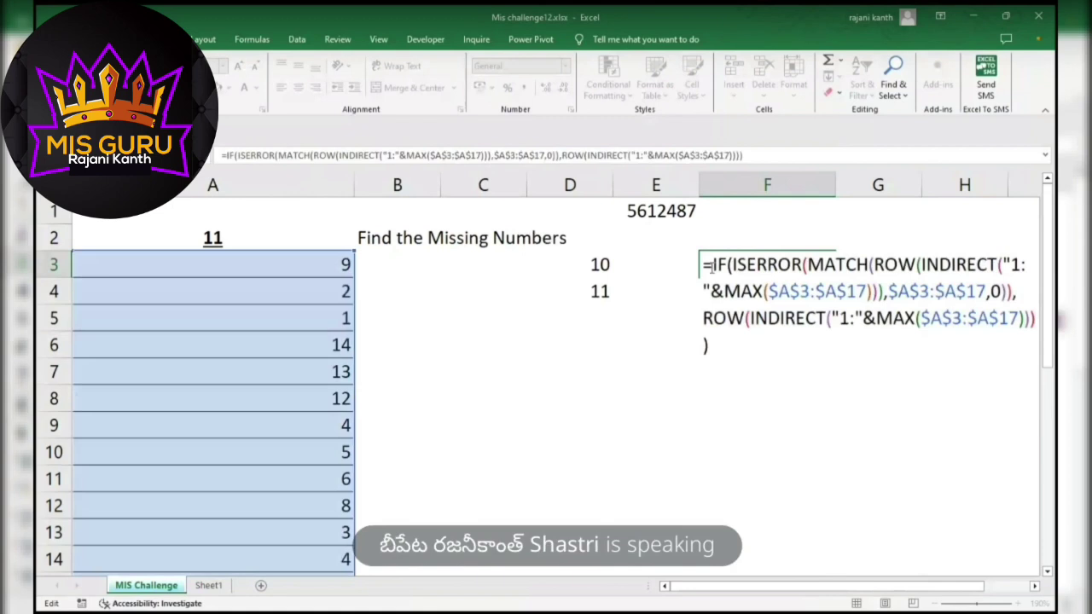
left_click_drag(711, 265, 707, 345)
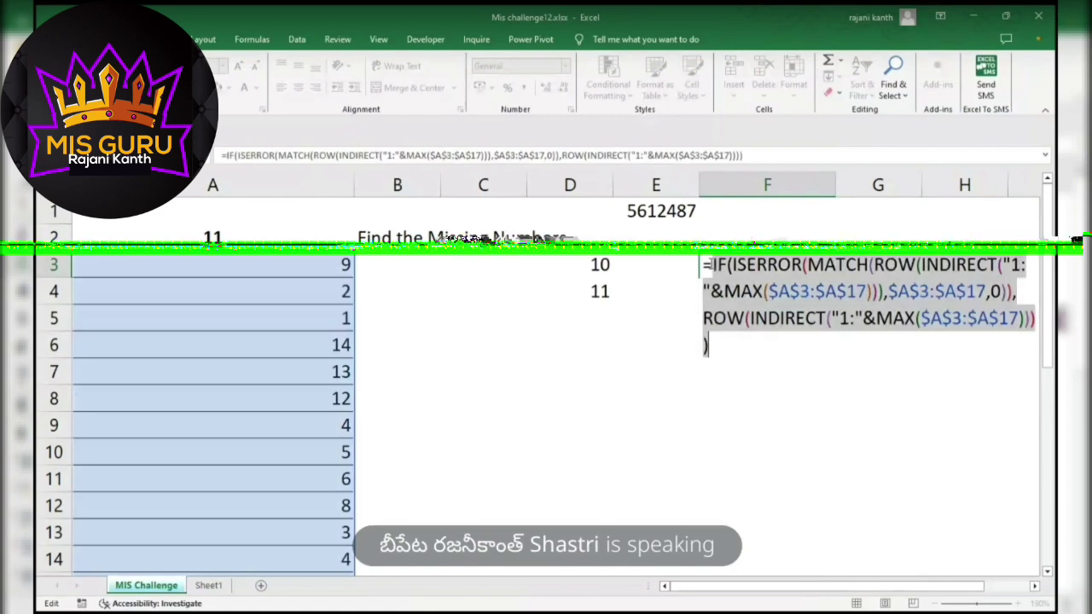
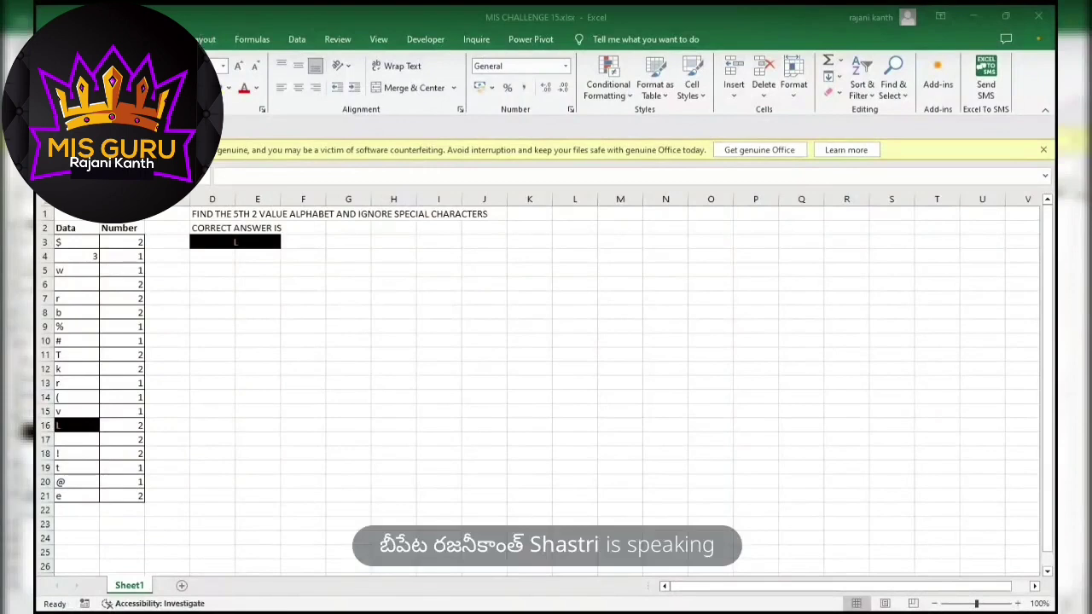
- Zoom the sheet to about 190% and scroll back to the top of the Data and Number table
left_click(348, 355)
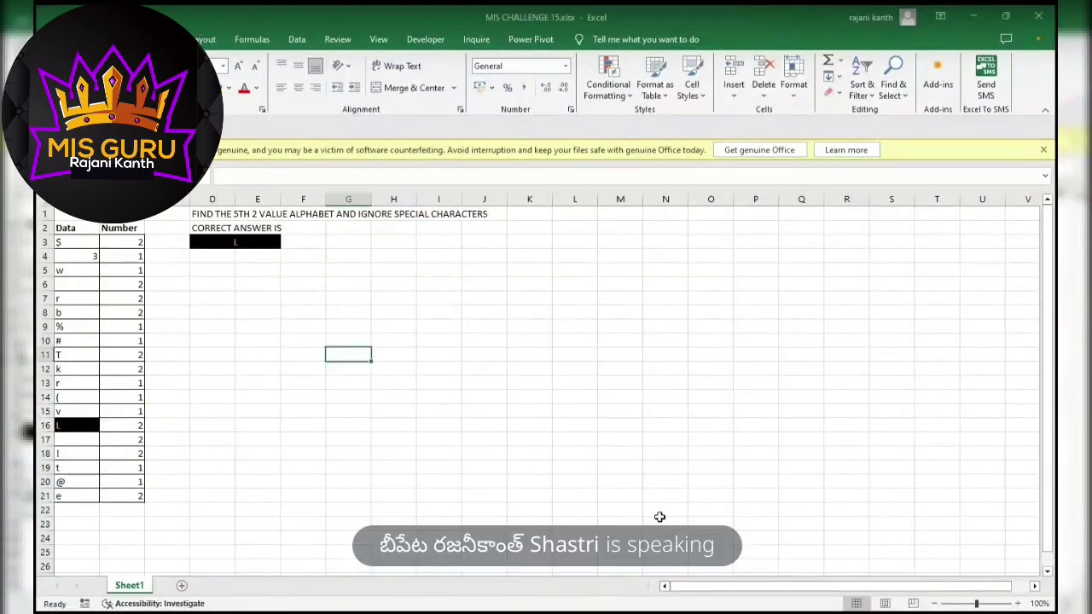
left_click(987, 603)
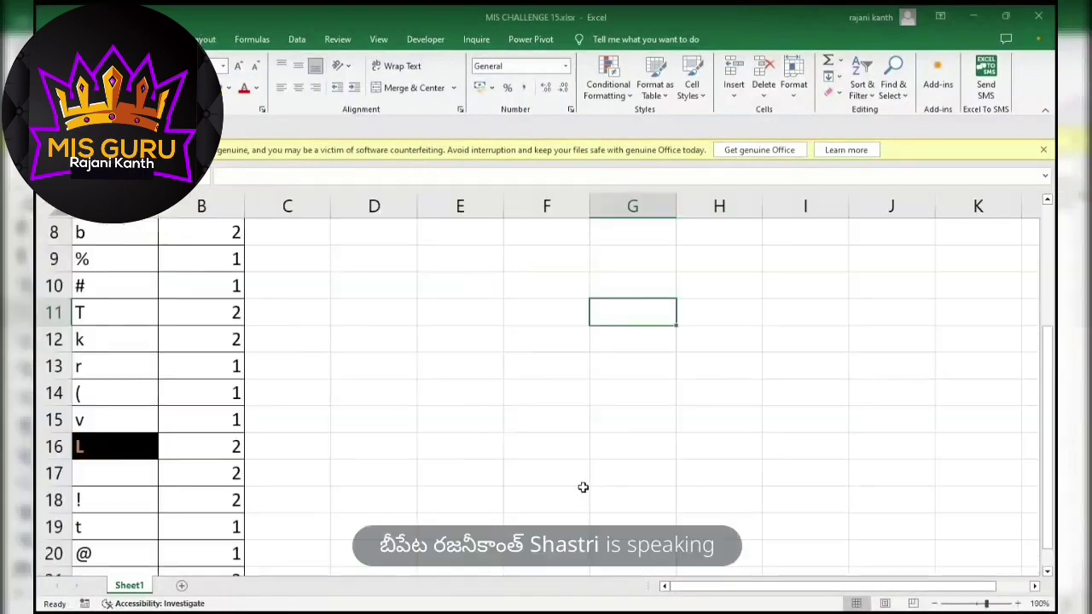
scroll(582, 487, "up", 2)
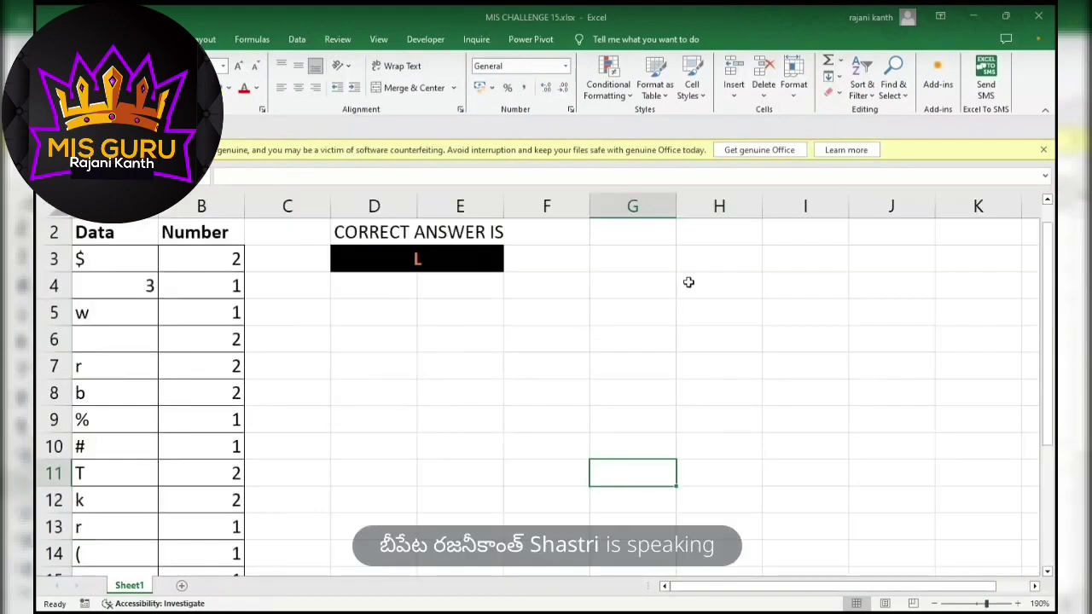
mouse_move(1046, 283)
left_mouse_down()
mouse_move(1048, 314)
mouse_move(1043, 273)
left_mouse_up()
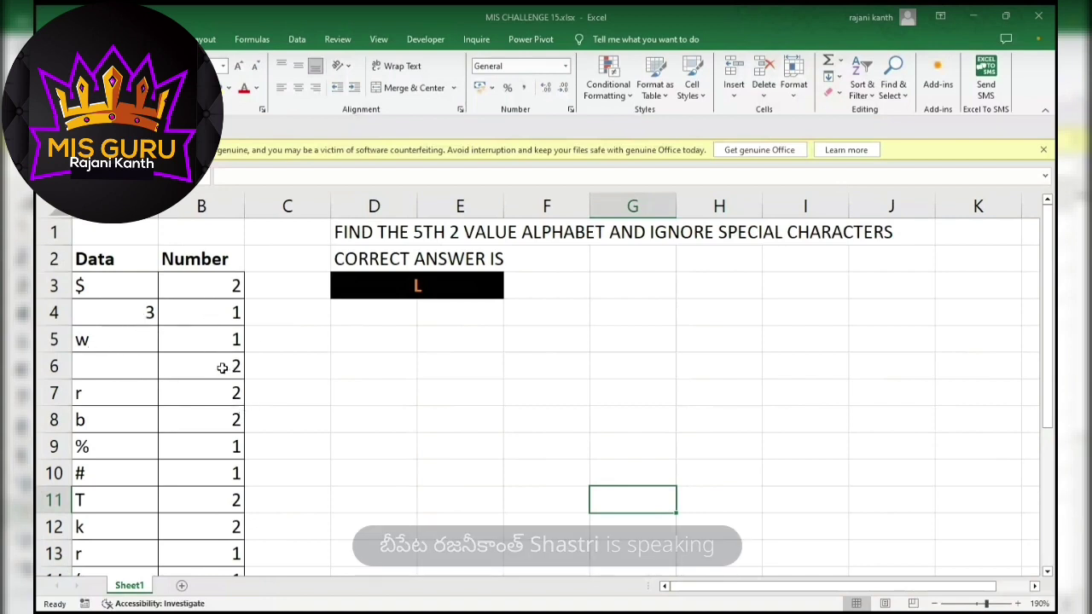
- Multi-select the r, b, T, k and L rows (A7:B8, A11:B12, A16:B16) with Number 2
left_click_drag(224, 392, 109, 400)
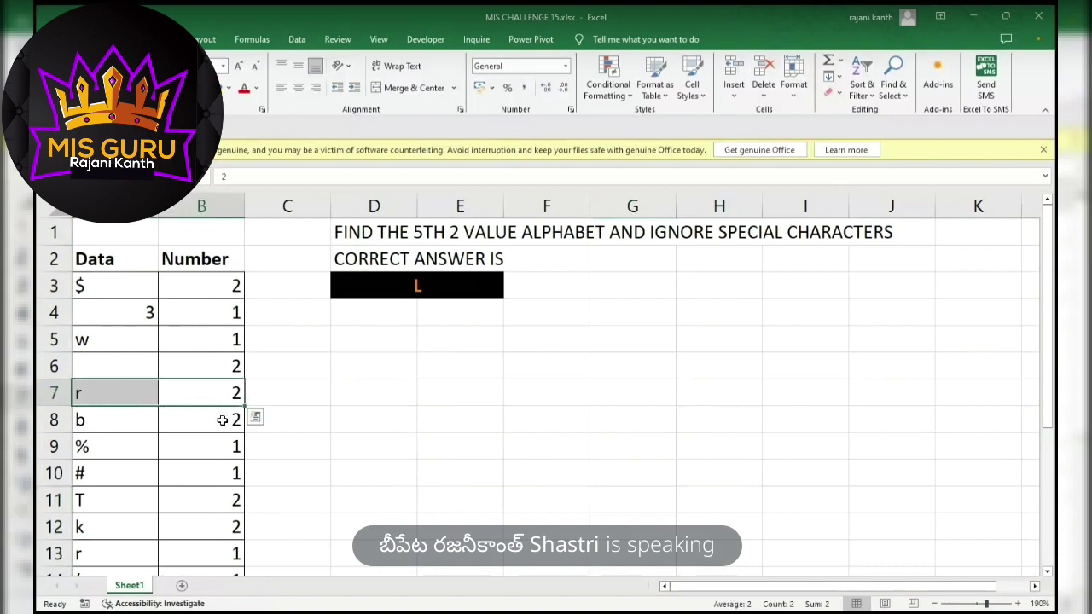
left_click_drag(222, 420, 122, 419)
scroll(119, 419, "down", 1)
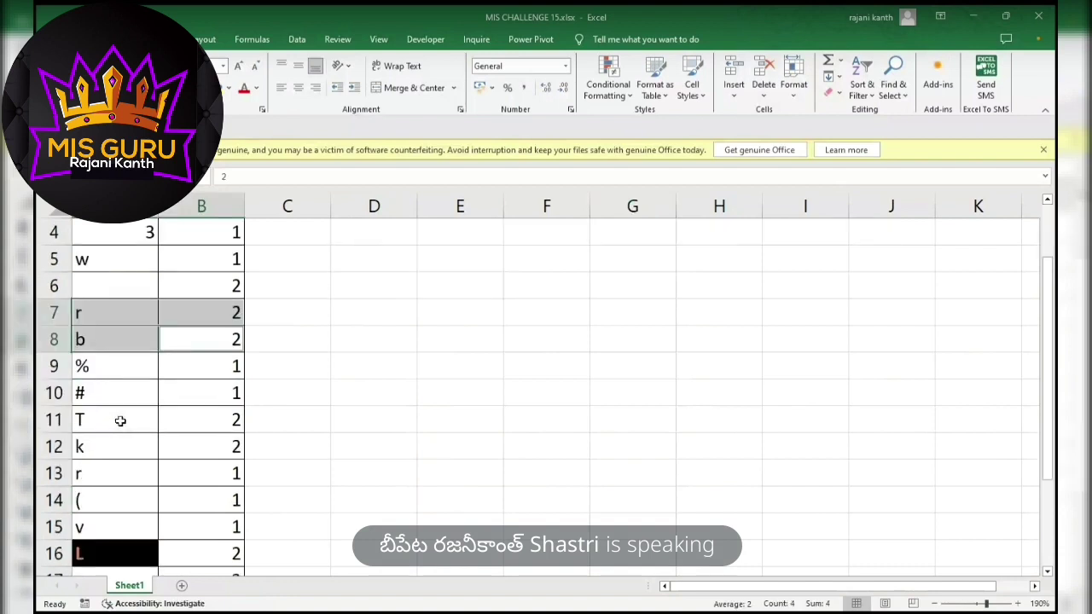
left_click(219, 423, "ctrl")
left_click_drag(218, 423, 88, 426)
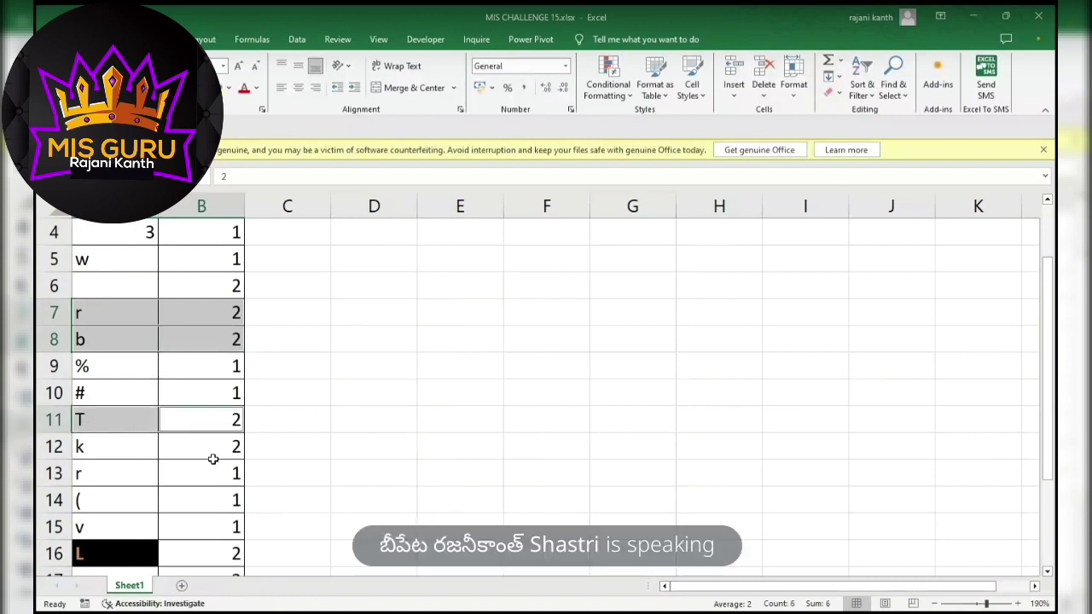
left_click_drag(226, 446, 84, 447)
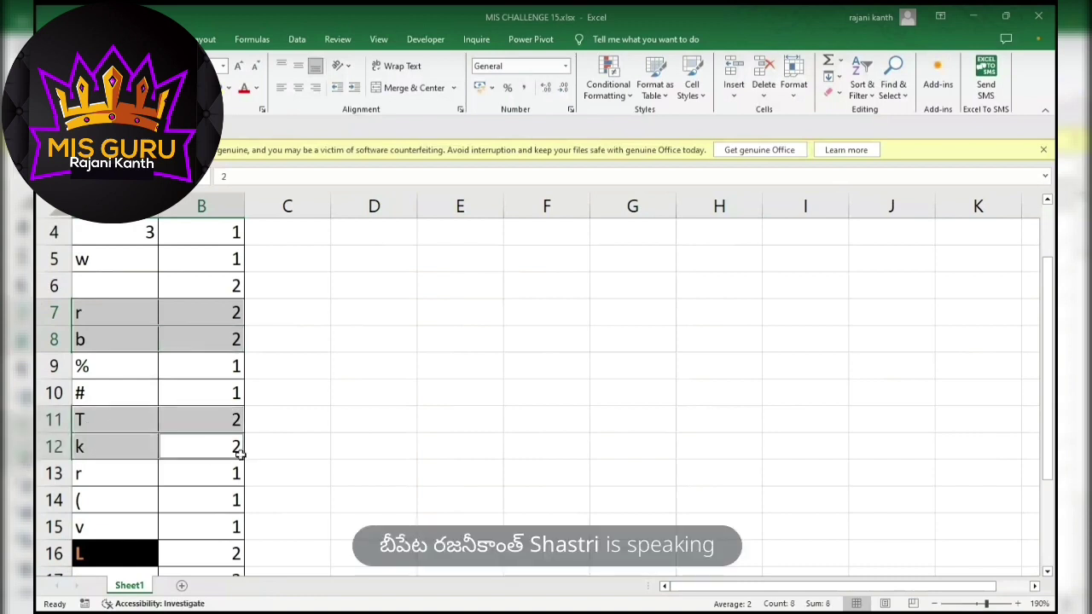
left_click_drag(220, 553, 83, 556)
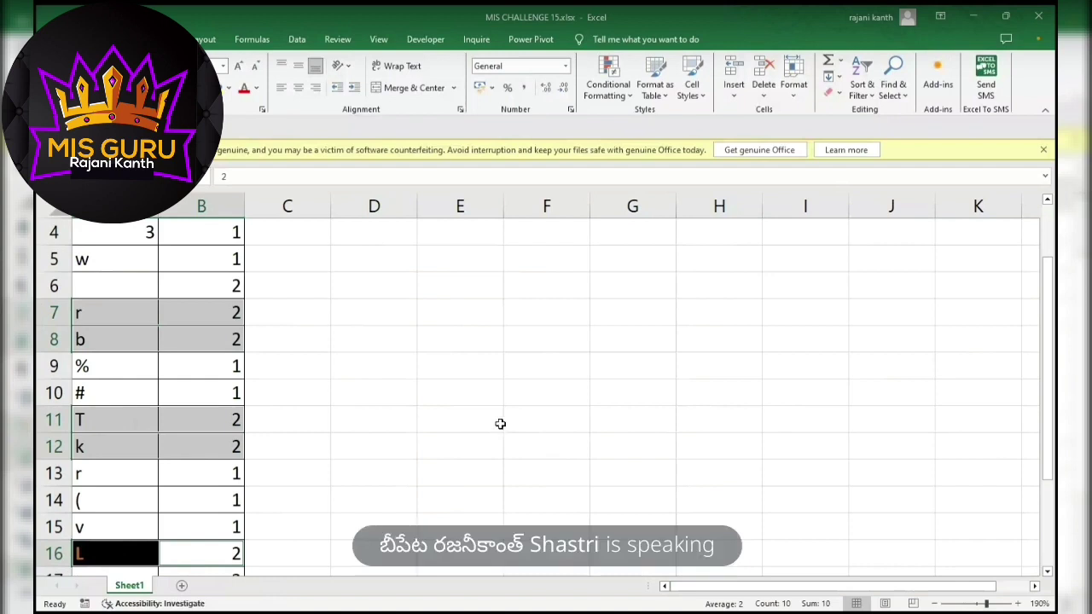
scroll(500, 424, "up", 1)
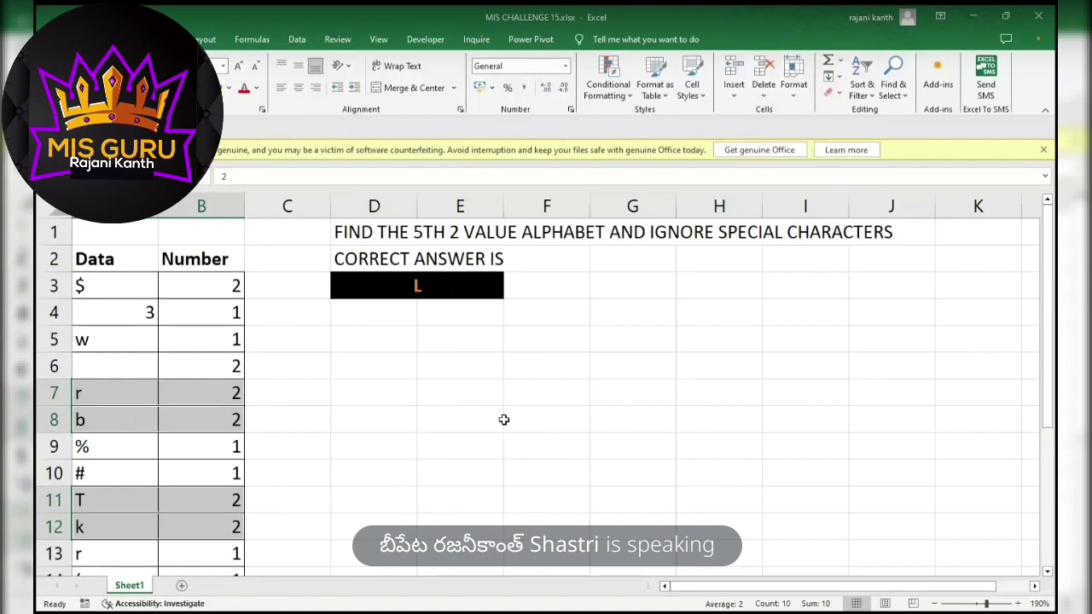
- Start E5's formula as =B3:B21=2) using arrow-key range pointing
left_click(435, 334)
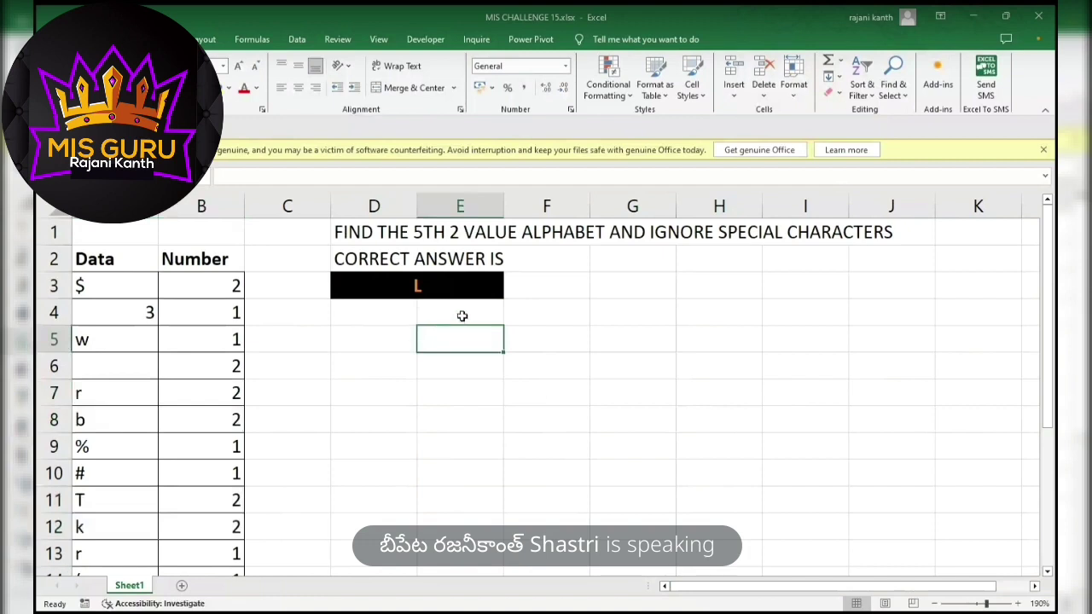
type("=")
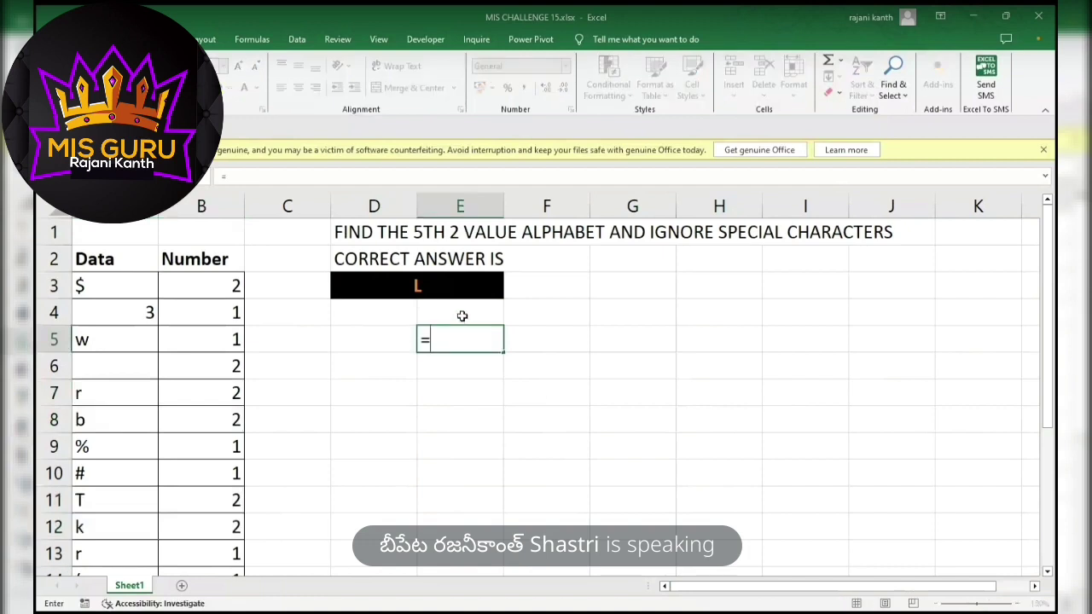
key("Left")
key("Left")
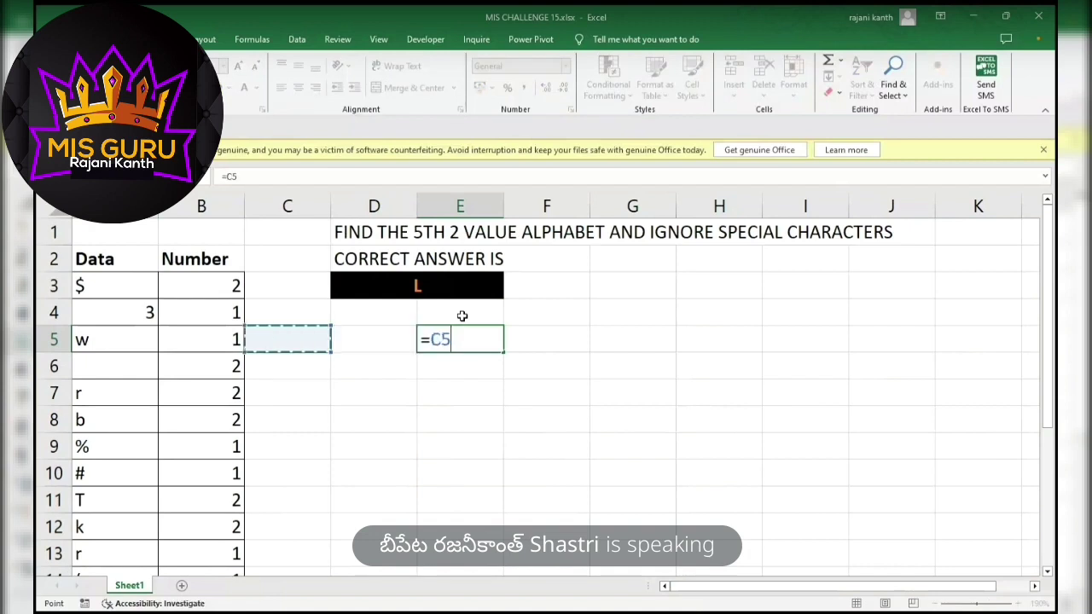
key("Left")
key("Up")
key("Up")
key("ctrl+shift+Down")
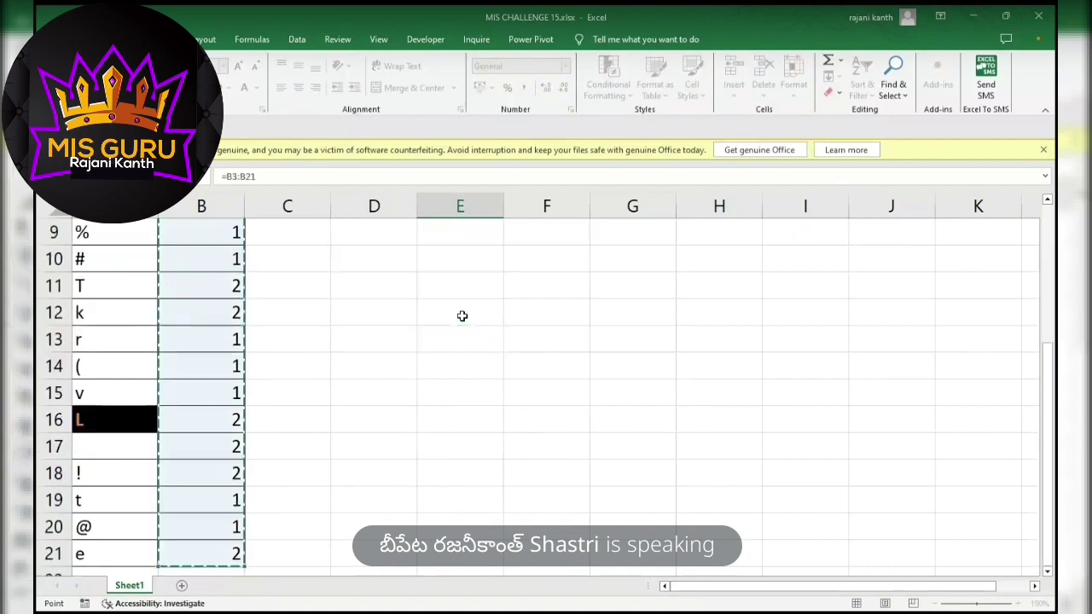
scroll(462, 316, "up", 3)
type("=")
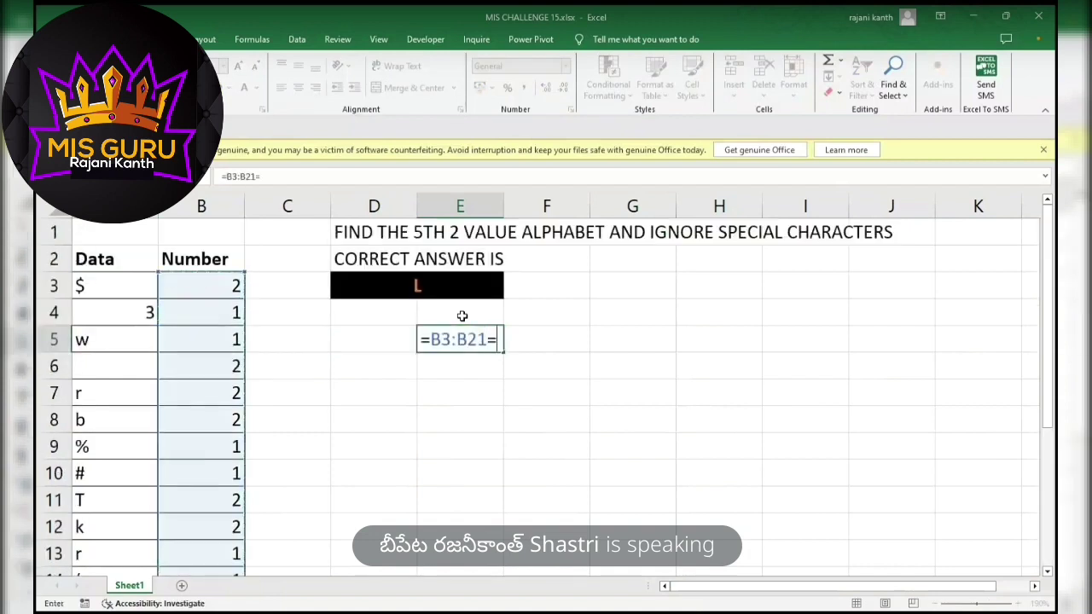
type("2)")
- Insert the opening bracket after the equals sign and append *( for the second term
left_click(431, 339)
type("(")
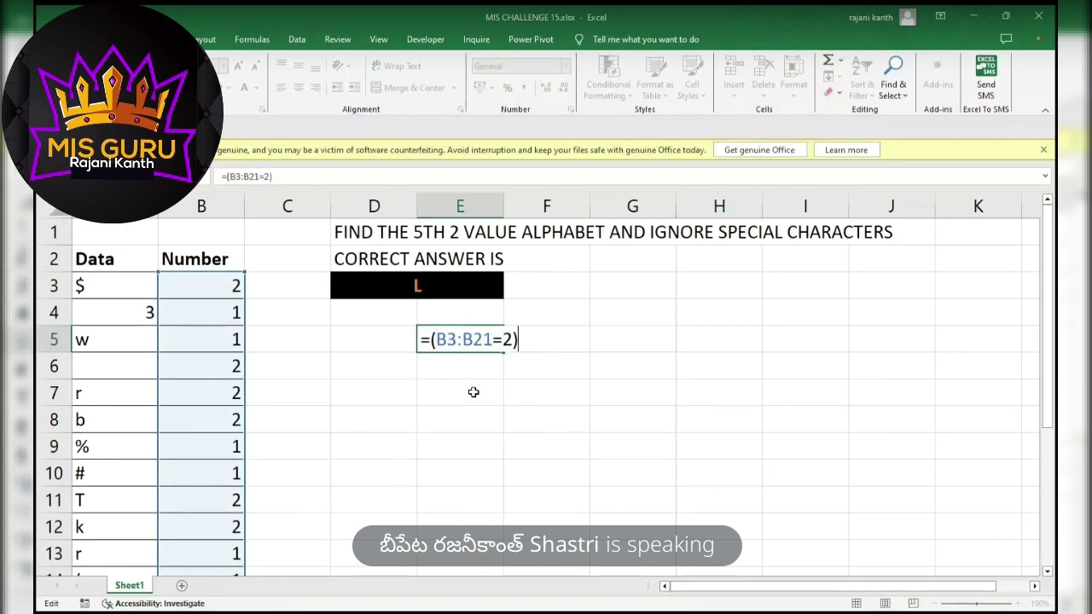
key("End")
type("*(")
- Add MATCH( with A3:A21 as its lookup argument, followed by a comma
type("match(")
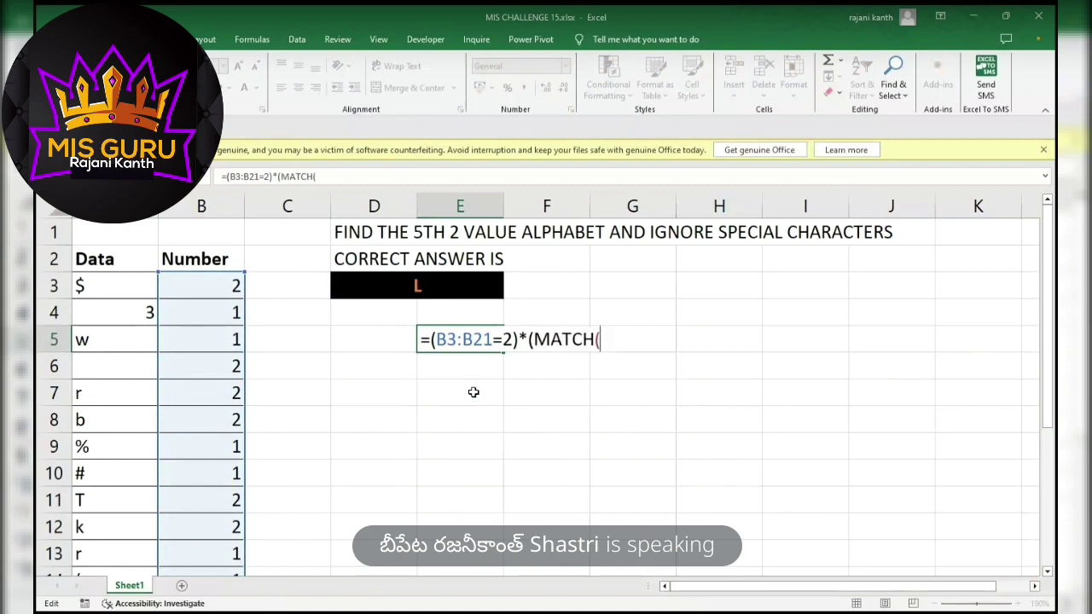
key("Left")
key("Left")
key("Right")
key("Right")
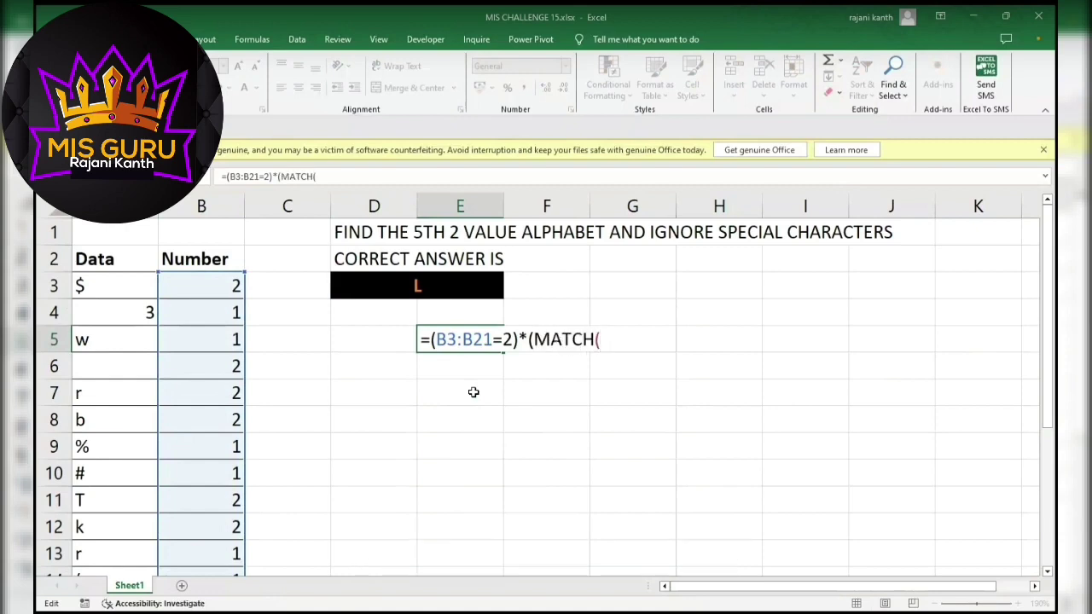
key("Left")
key("Left")
key("Left")
key("Left")
key("Up")
key("Up")
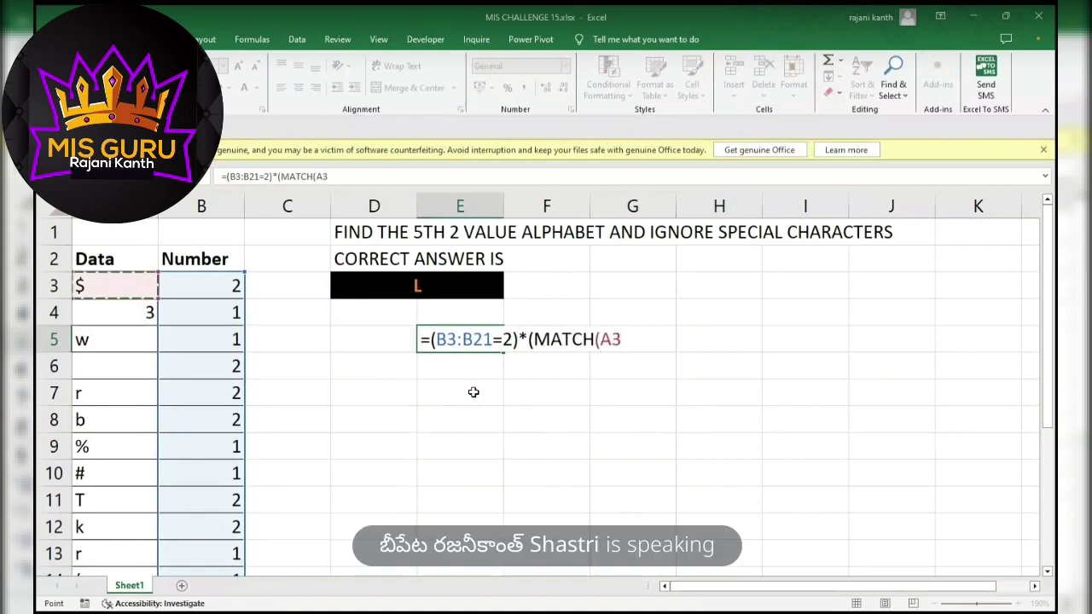
key("shift+Down")
key("shift+Down")
key("shift+Down")
key("shift+Down")
key("shift+Down")
key("shift+Down")
key("shift+Down")
key("shift+Down")
key("shift+Down")
key("shift+Down")
key("shift+Down")
key("shift+Down")
key("shift+Down")
key("shift+Down")
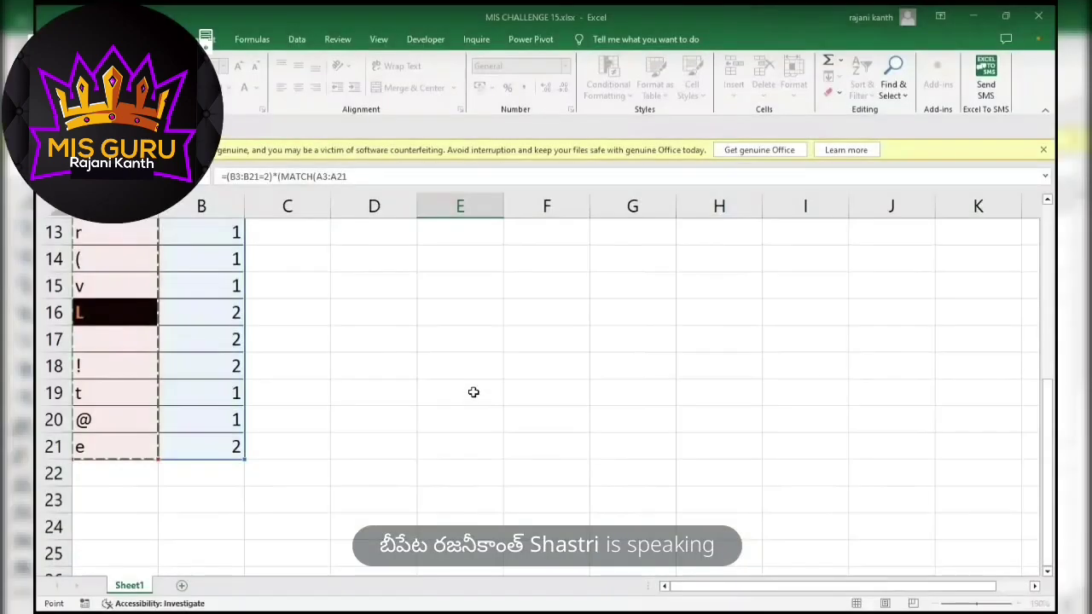
scroll(474, 392, "up", 4)
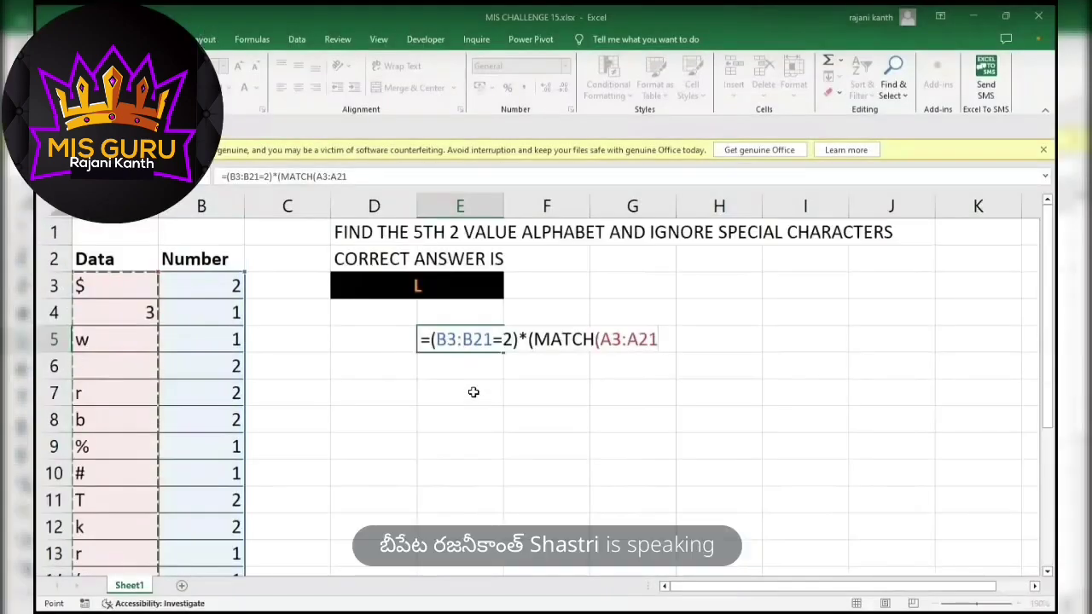
type(",")
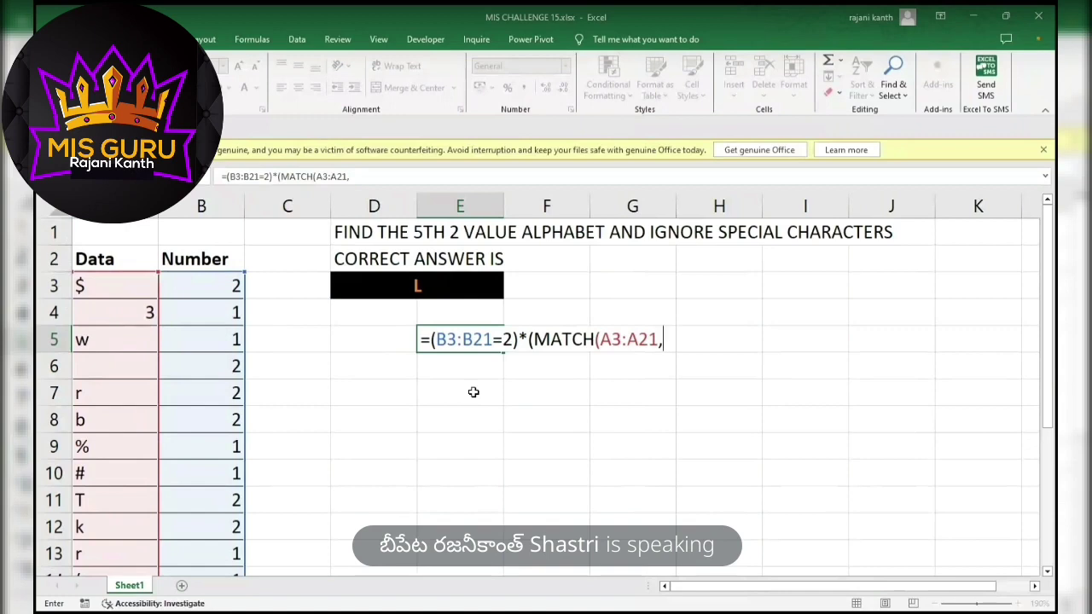
- Complete the formula with CHAR(ROW(INDIRECT(65&":"&90))),0) and close the outer bracket
type("char")
key("Tab")
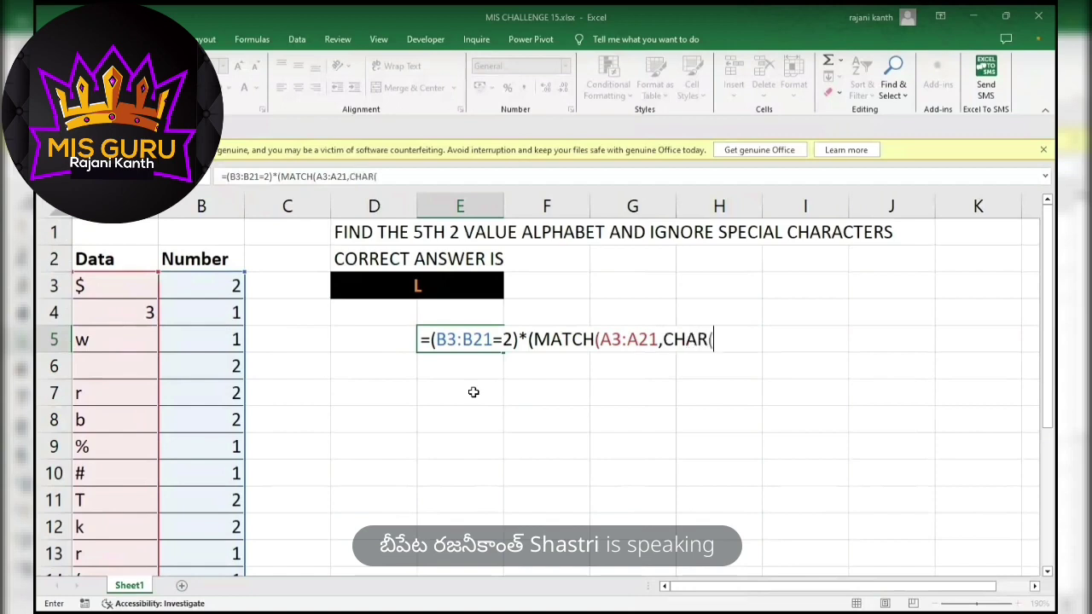
type("row")
key("Tab")
type("in")
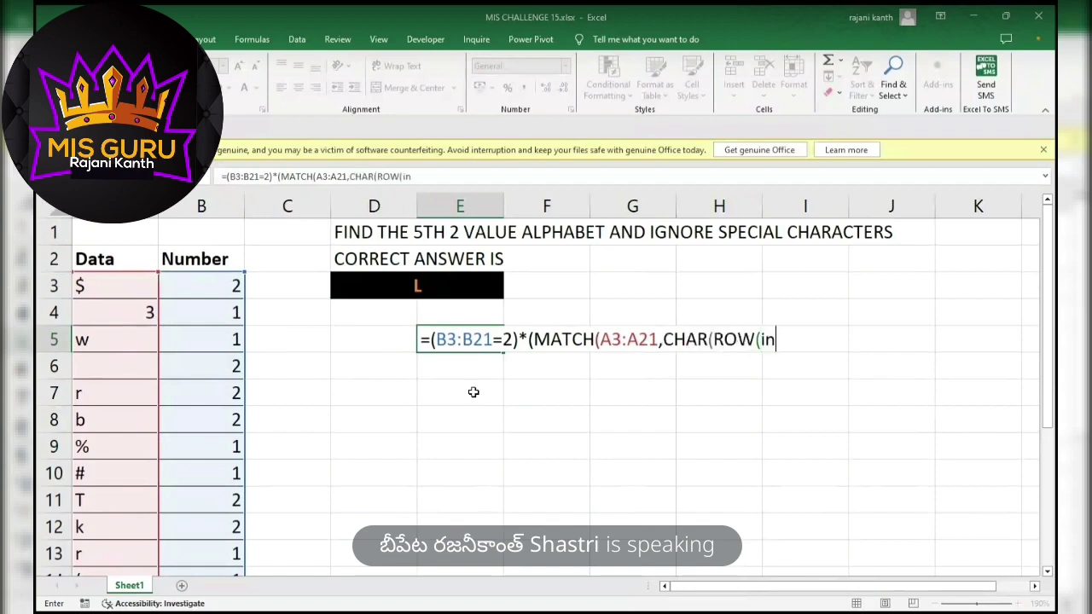
key("Tab")
type("\"")
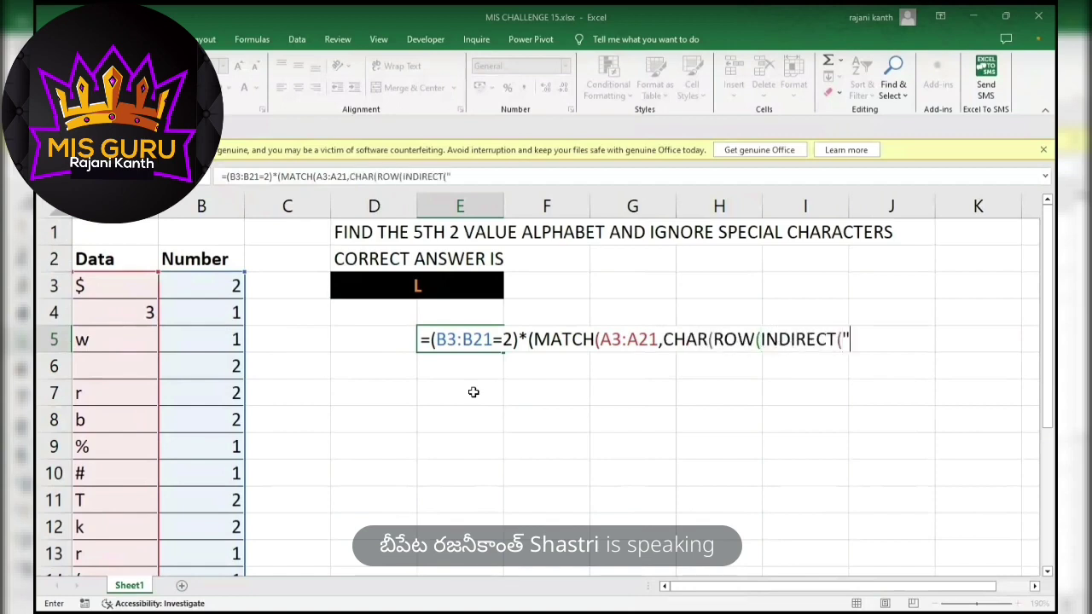
type("1:\"")
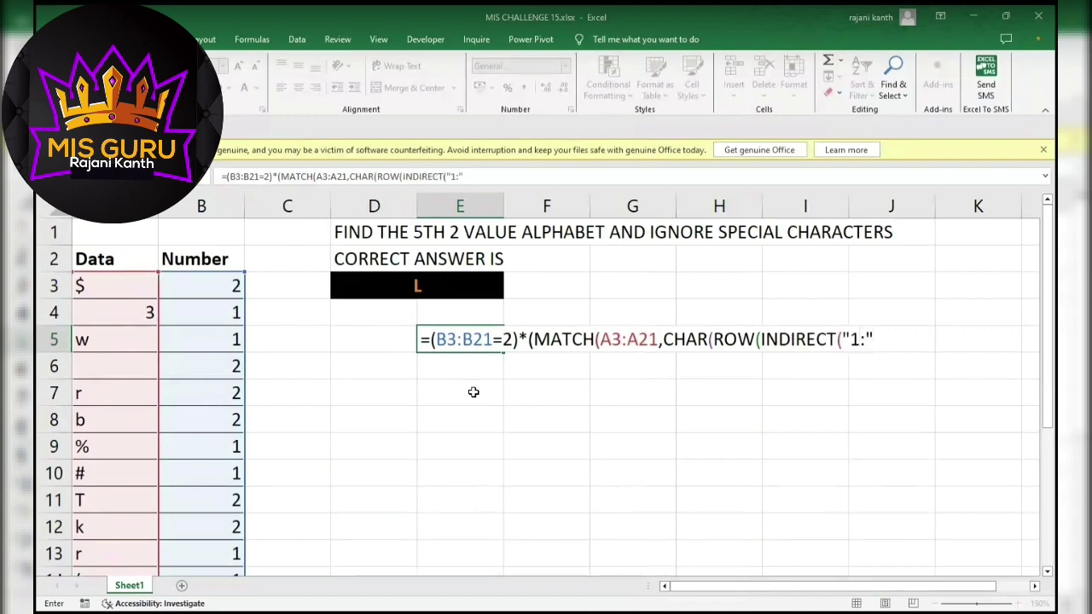
key("BackSpace")
key("BackSpace")
key("BackSpace")
key("BackSpace")
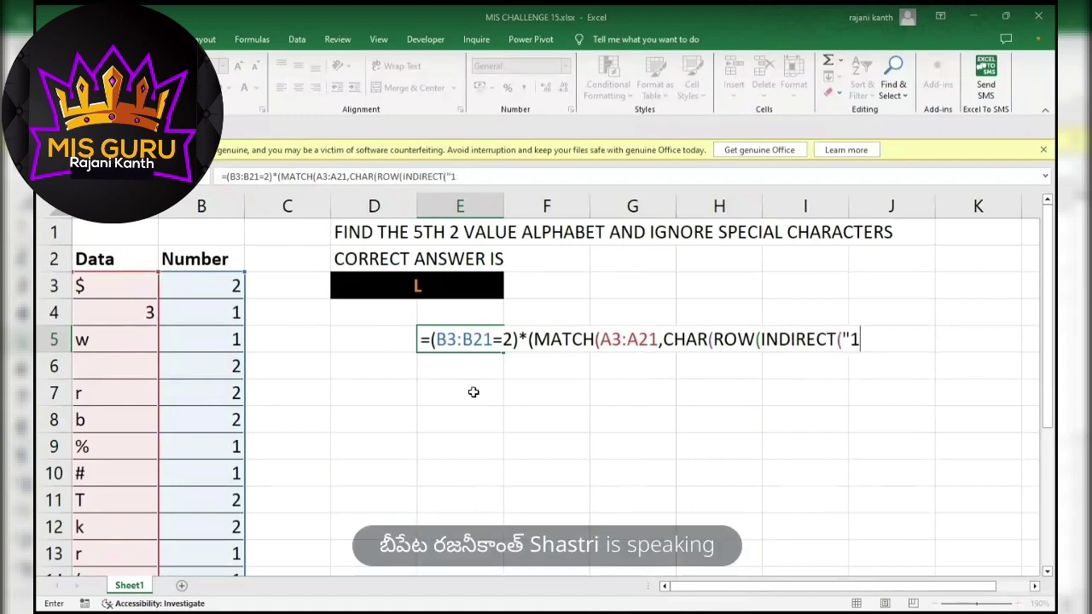
type("65&")
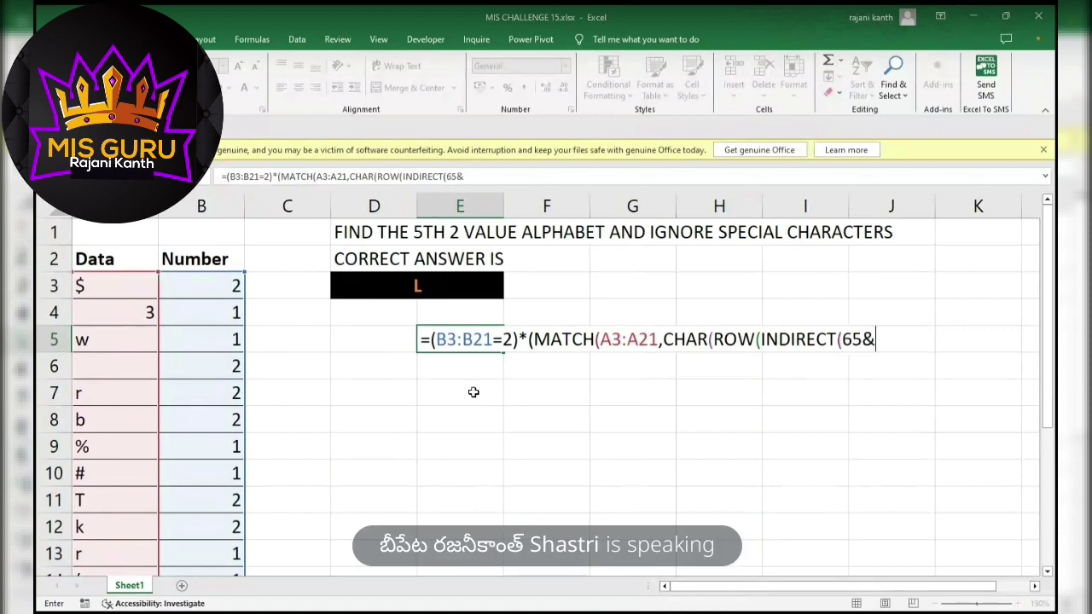
type("\":\"&")
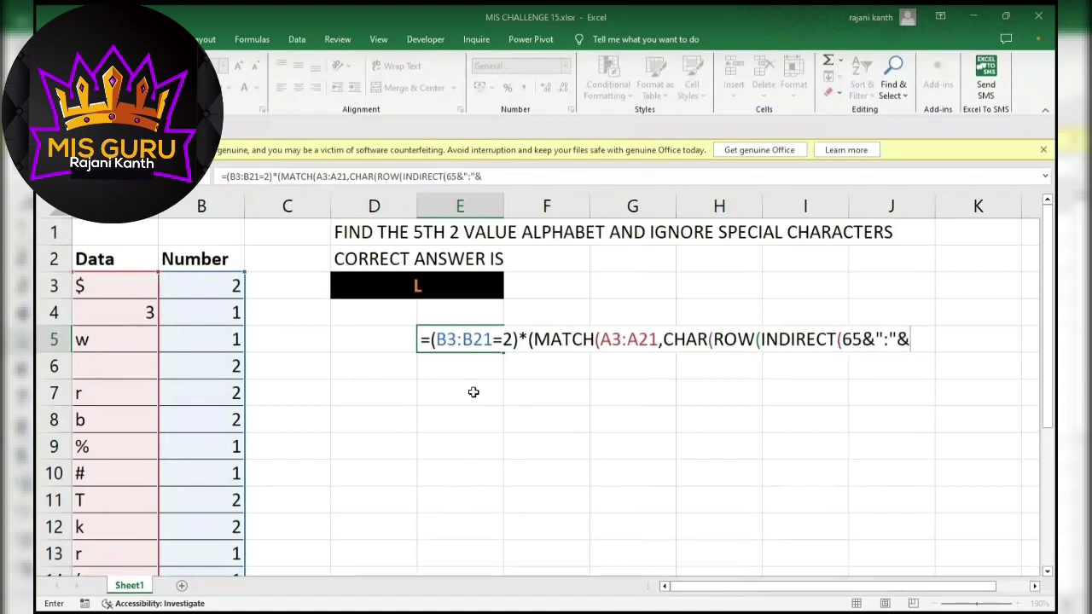
type("90")
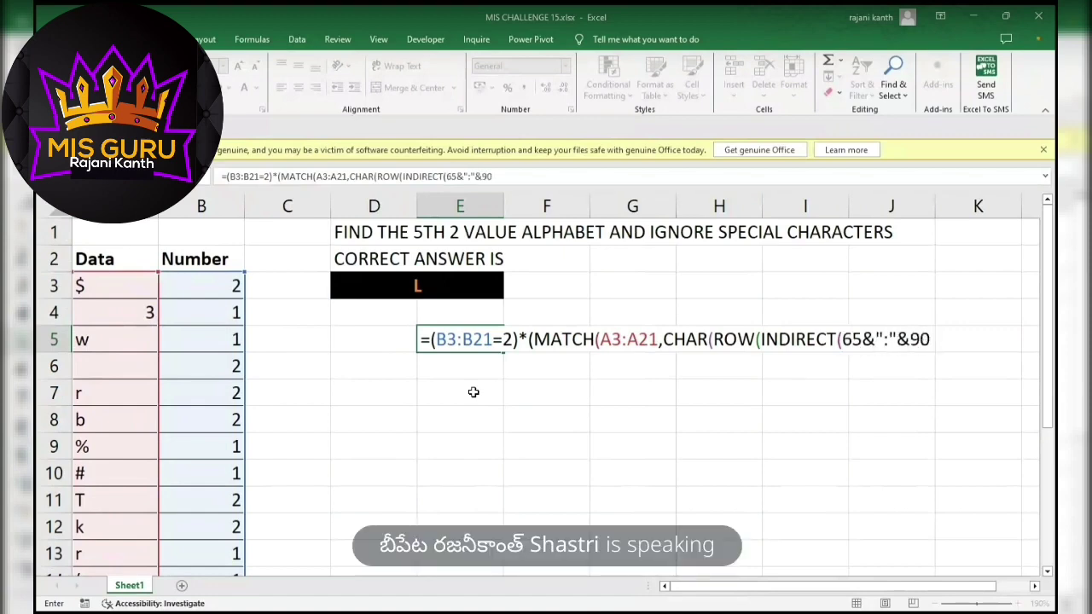
type("))")
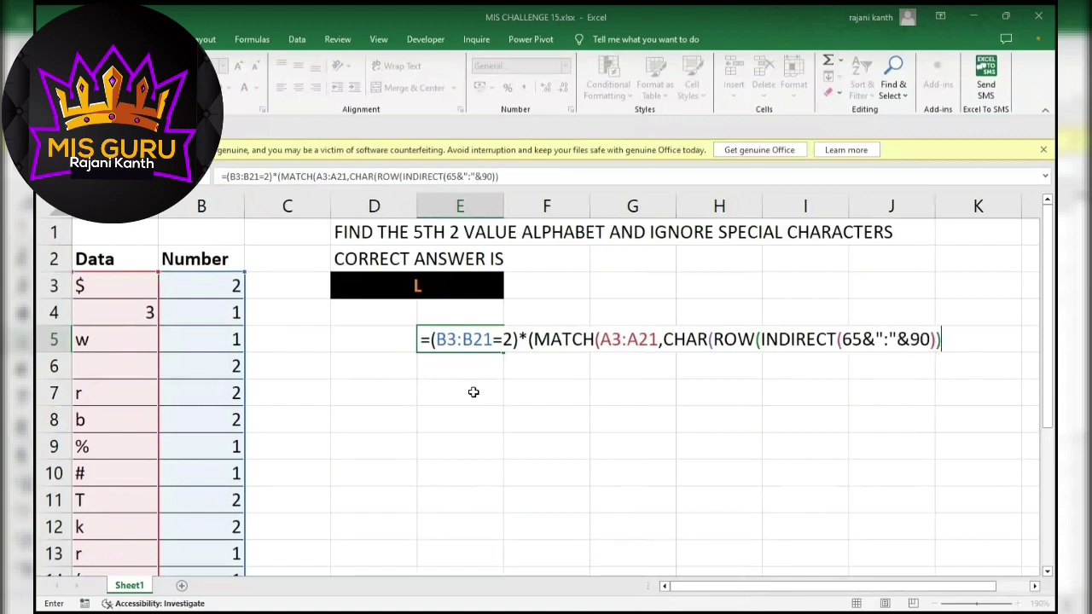
type(")")
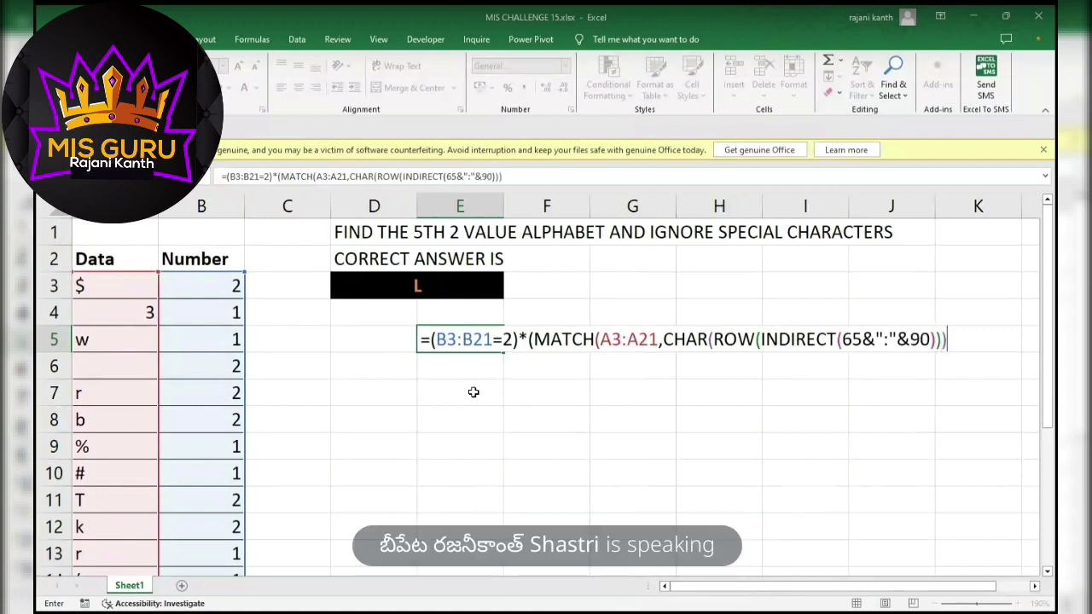
type(",0)")
type(")")
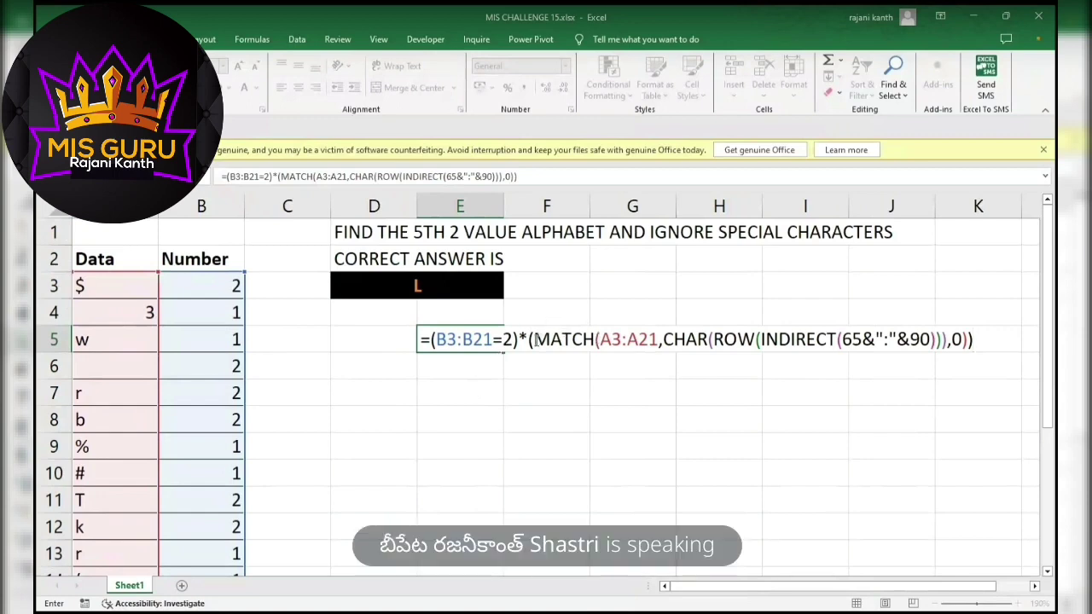
- Select the MATCH(...) portion of E5's formula and evaluate it with F9
left_click_drag(535, 338, 970, 339)
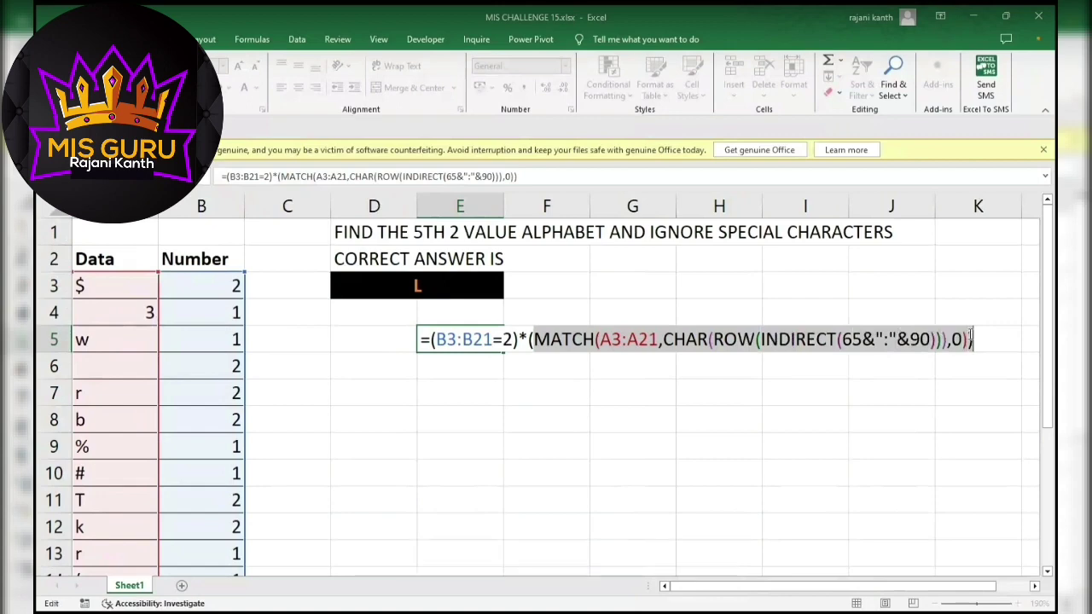
left_click_drag(535, 339, 909, 337)
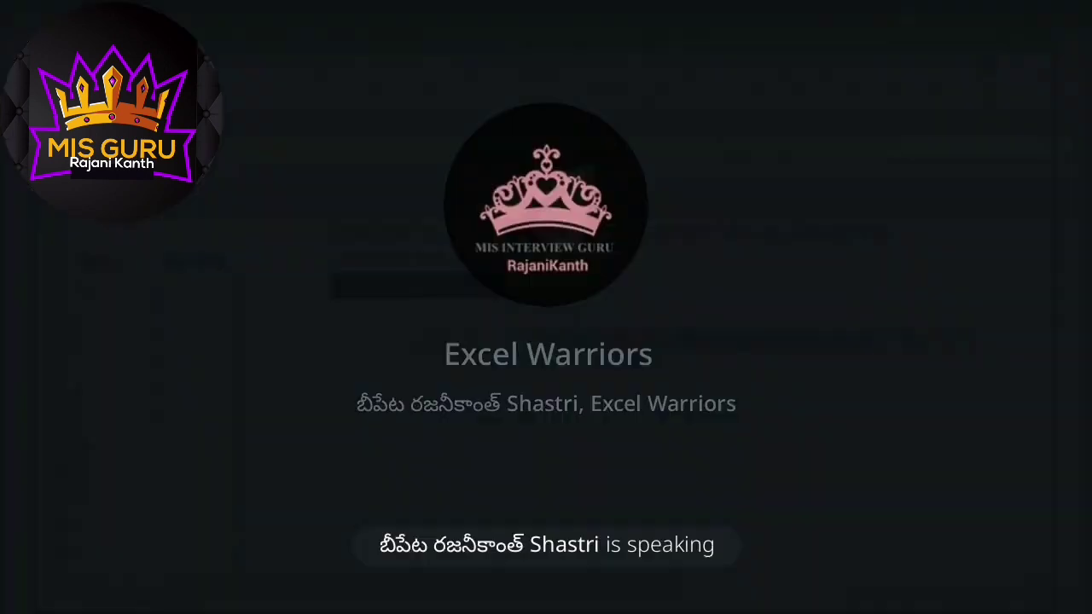
key("F9")
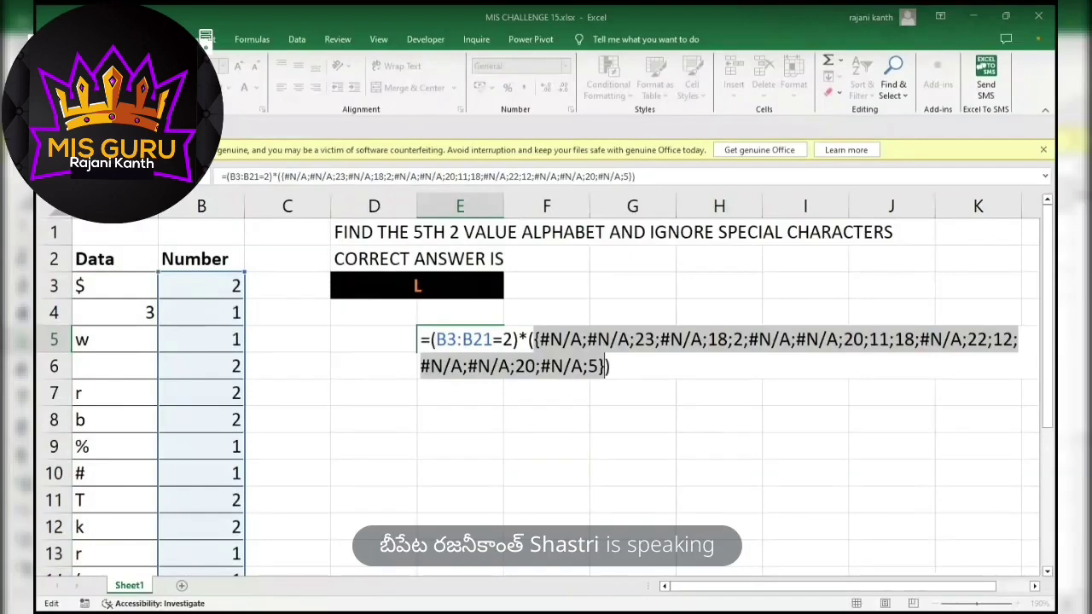